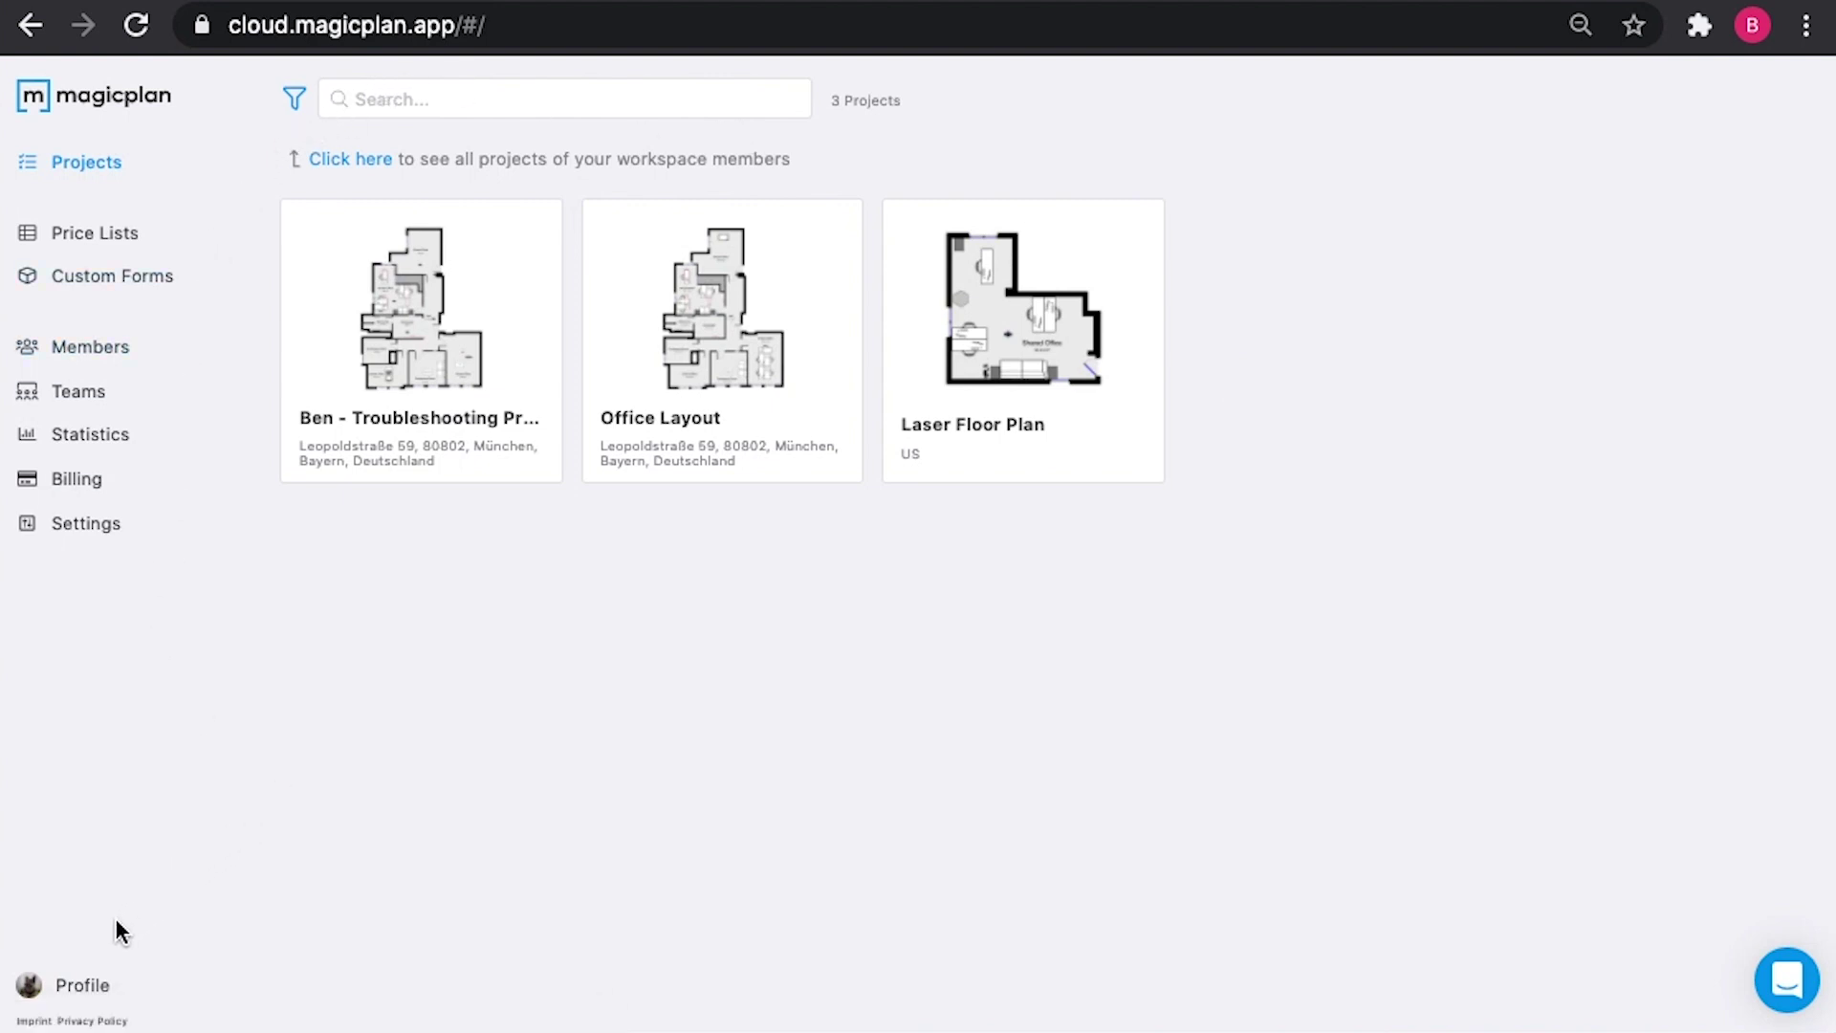
Check the available workspaces from the profile menu and keep the current one.
click(72, 984)
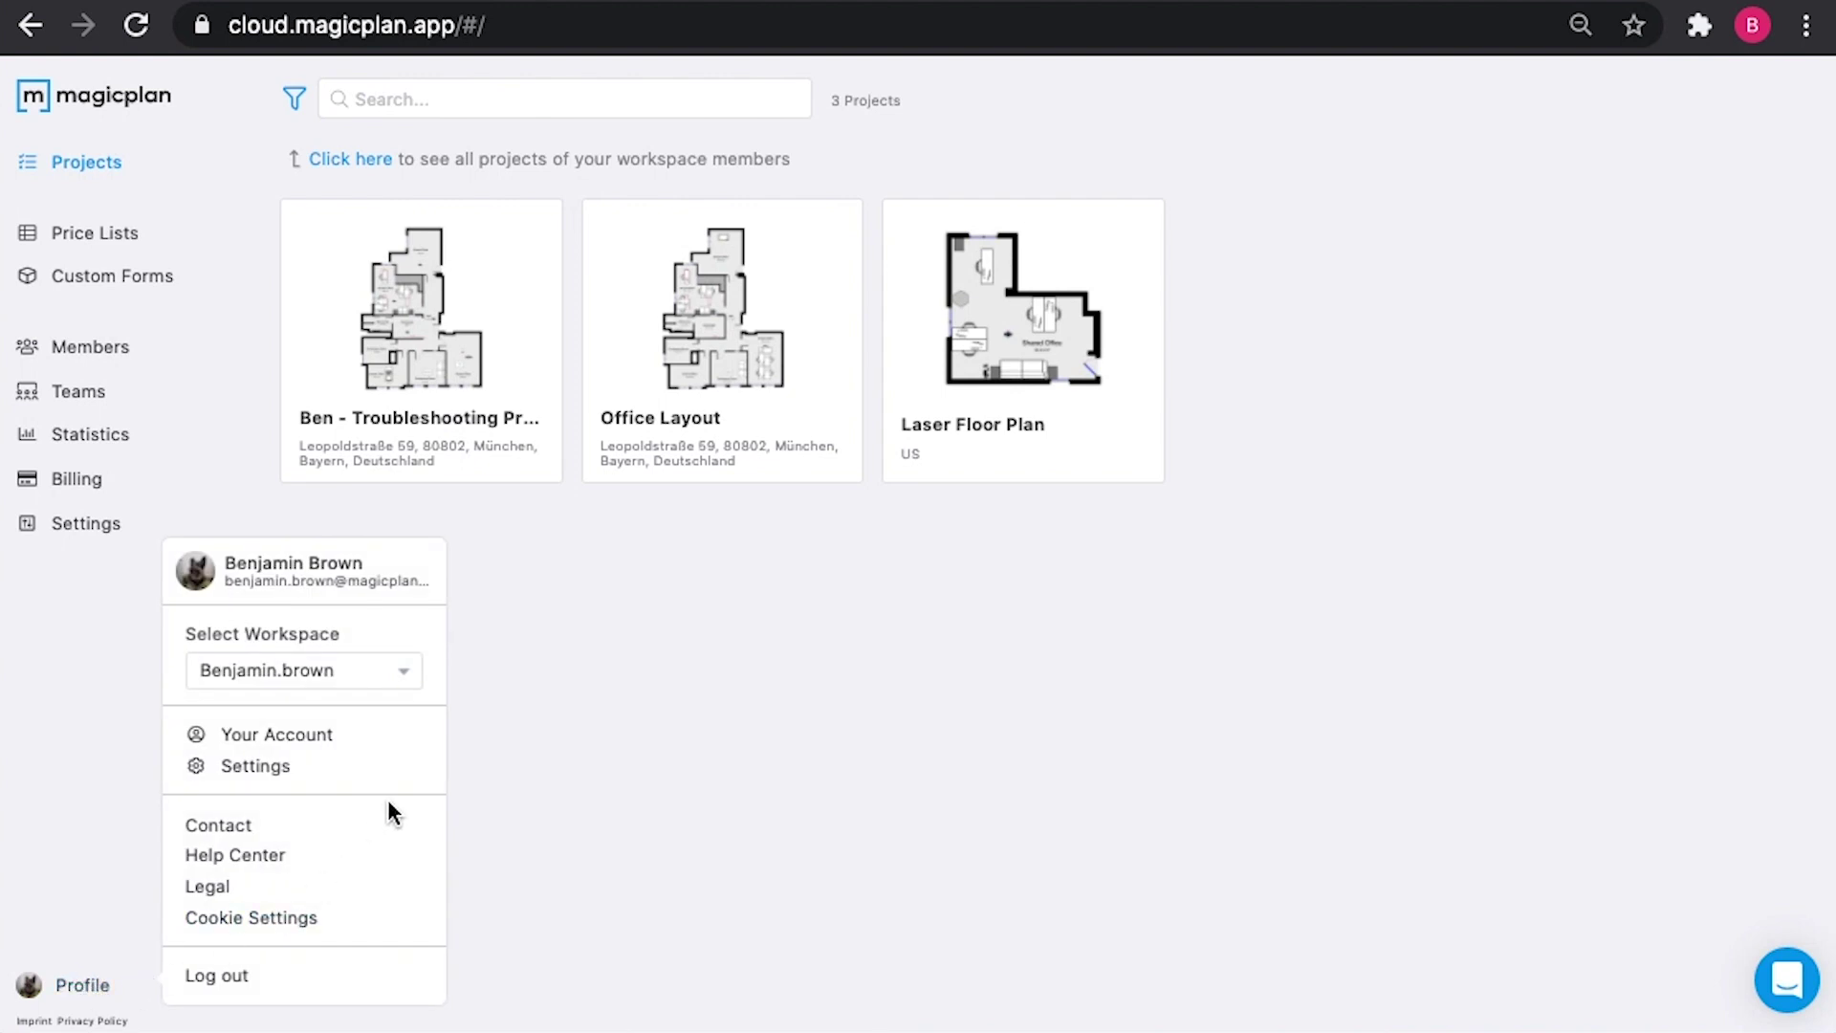
click(388, 686)
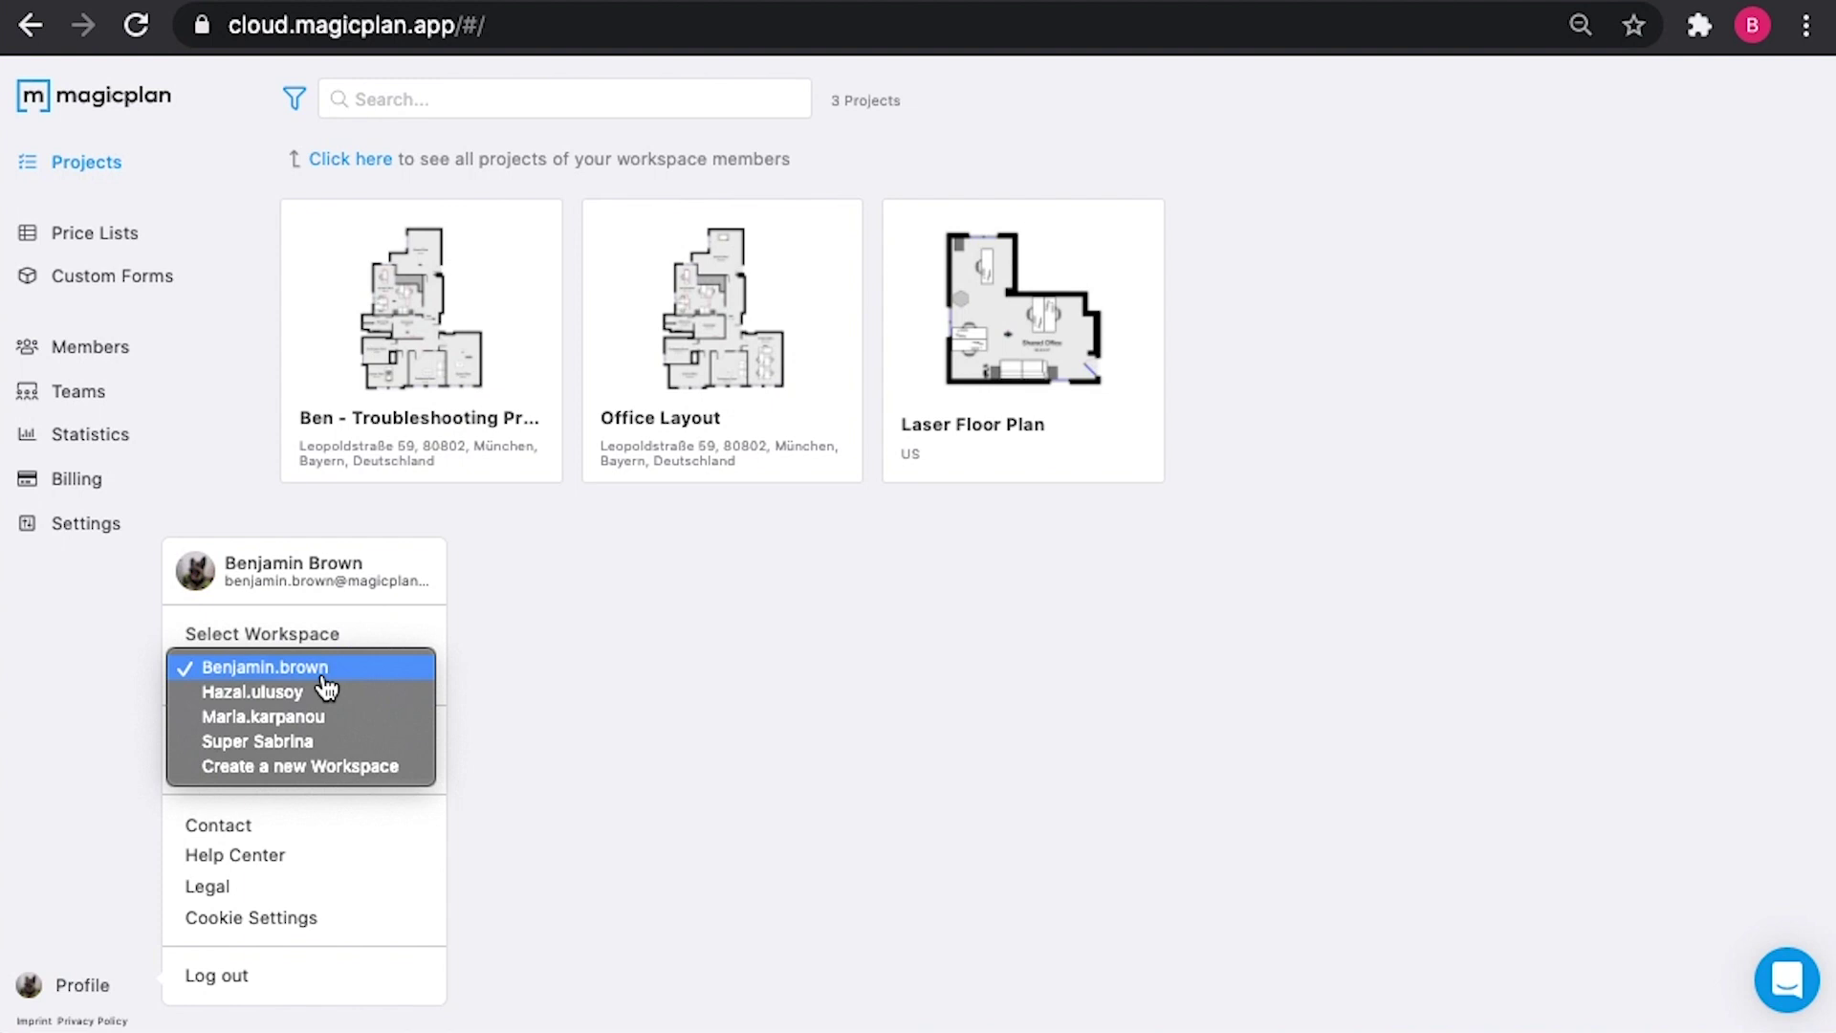
click(586, 688)
click(586, 689)
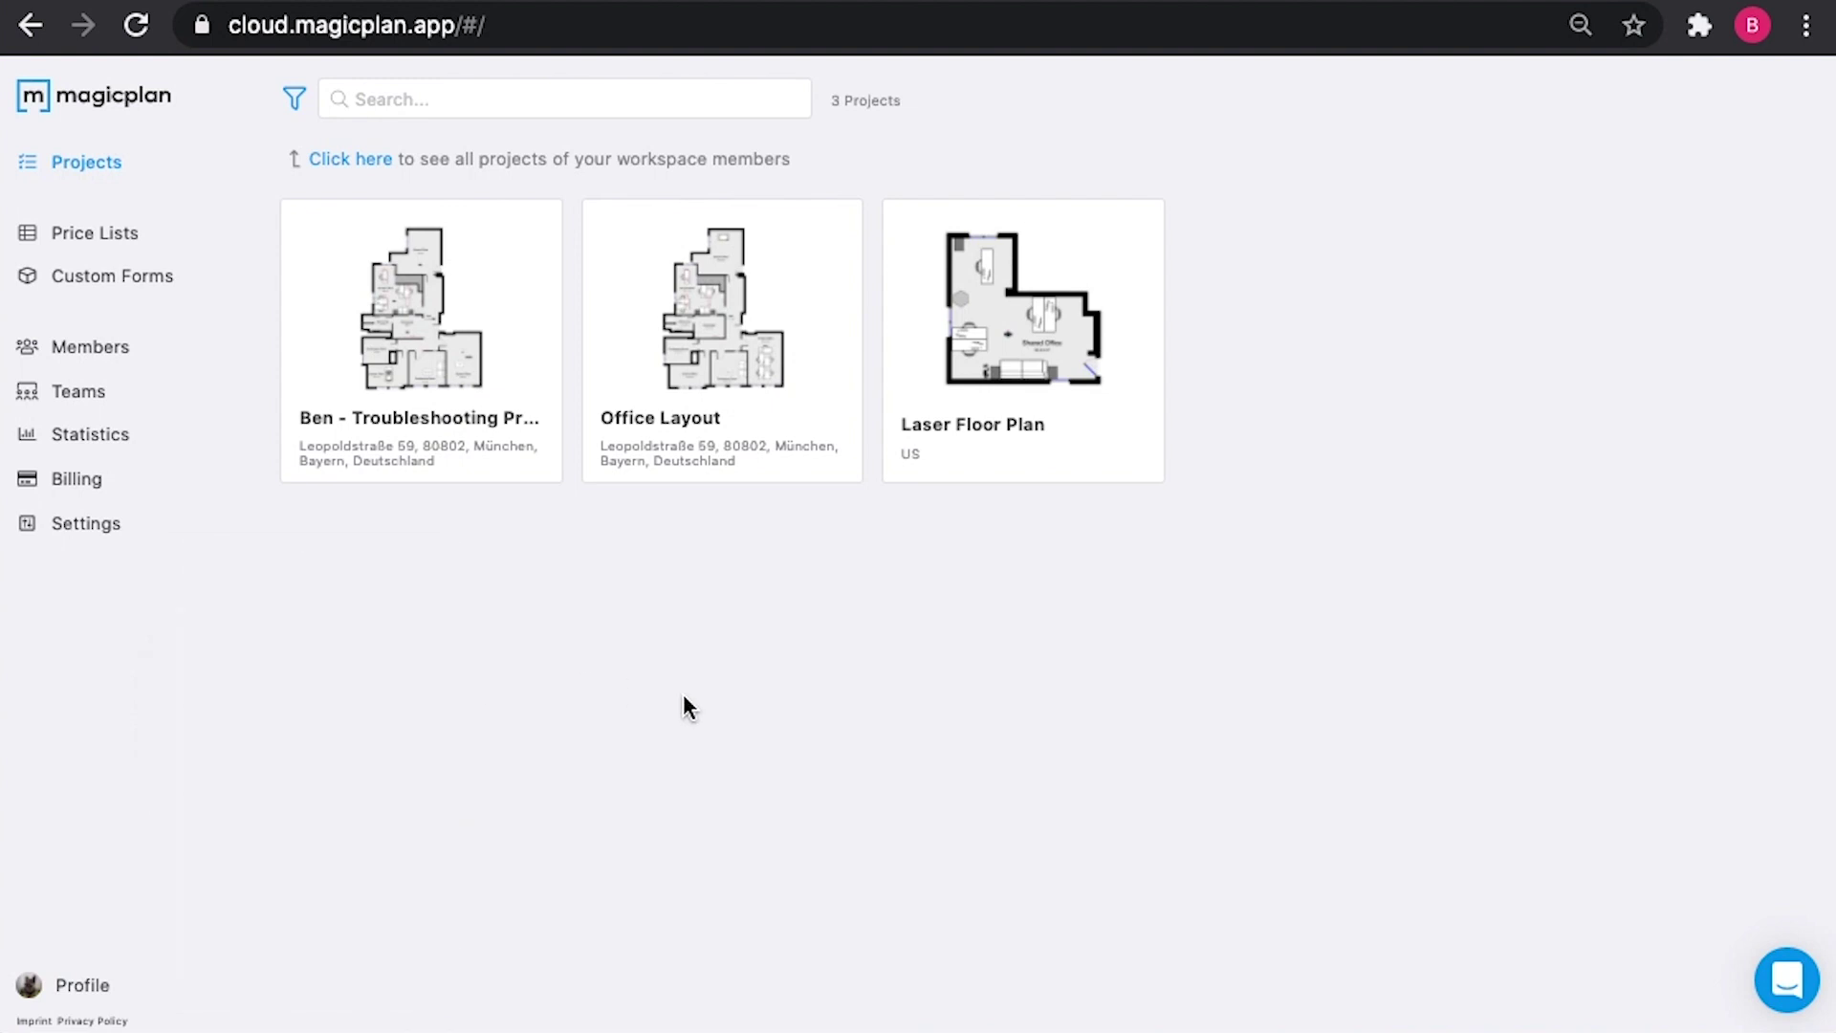
Open the Troubleshooting Project's 2D floor plan and pan and zoom around it.
click(406, 331)
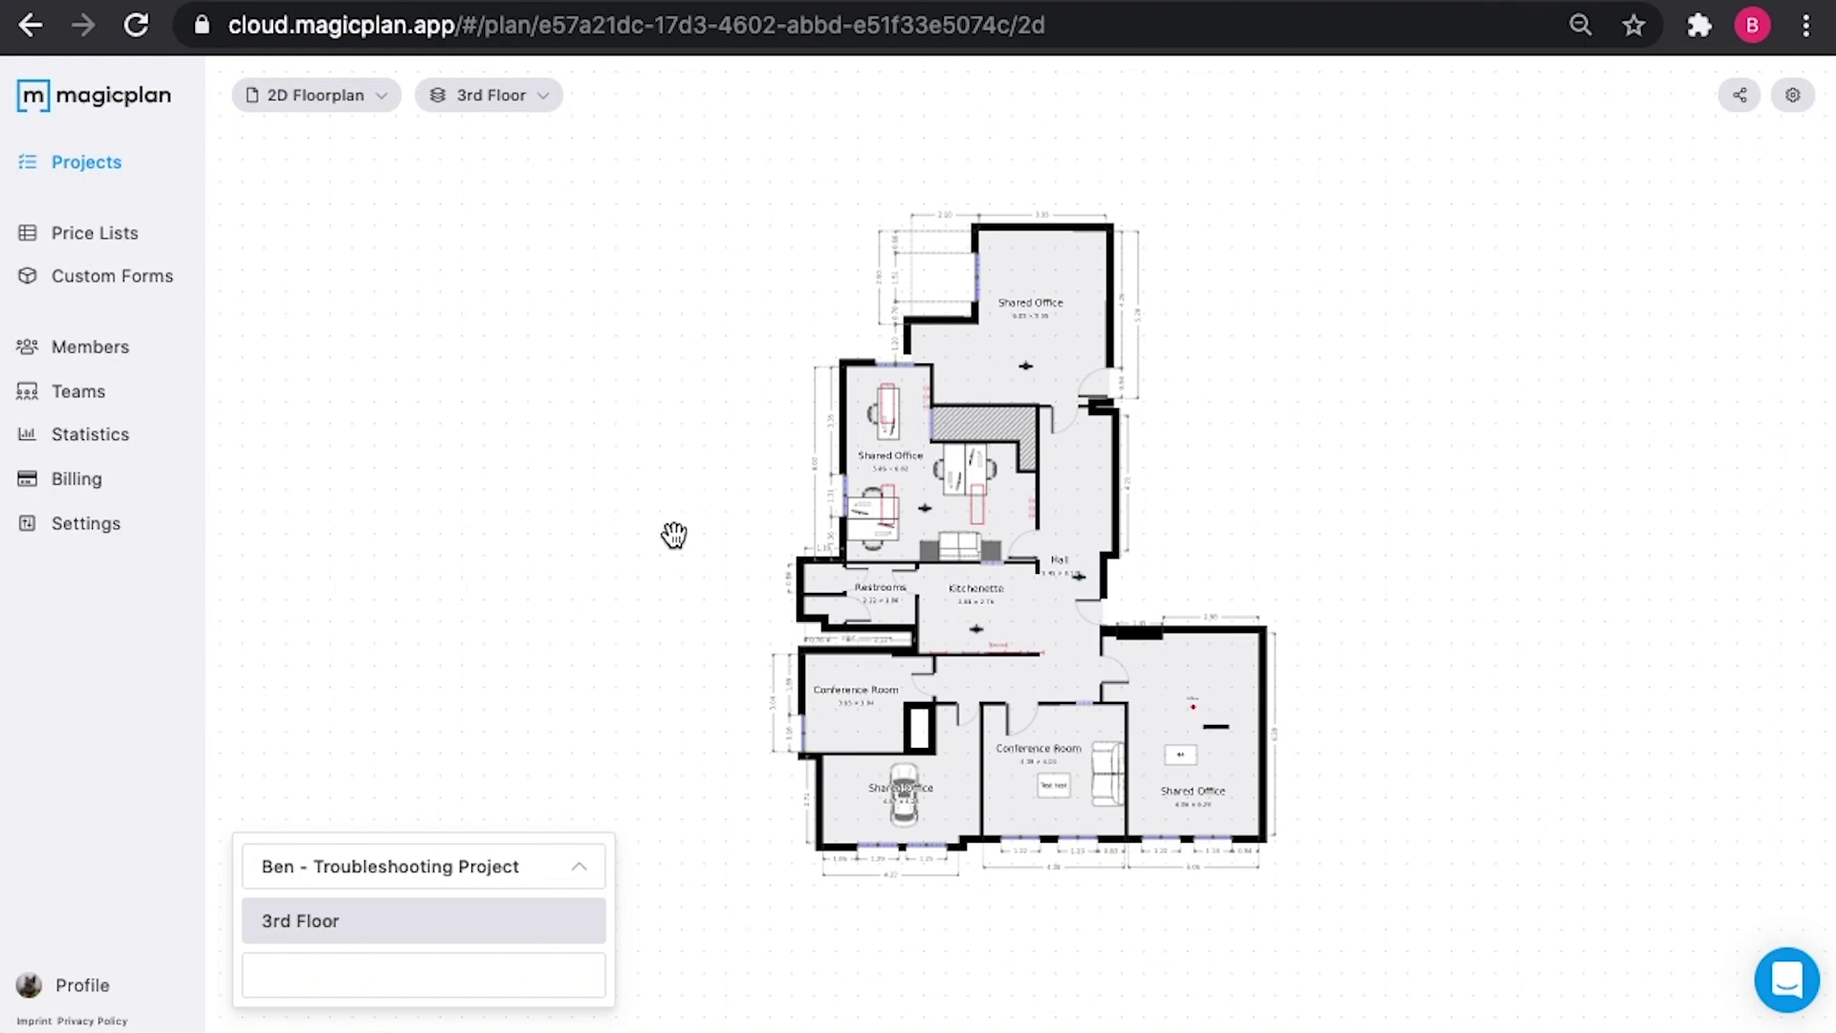
drag(674, 534, 644, 491)
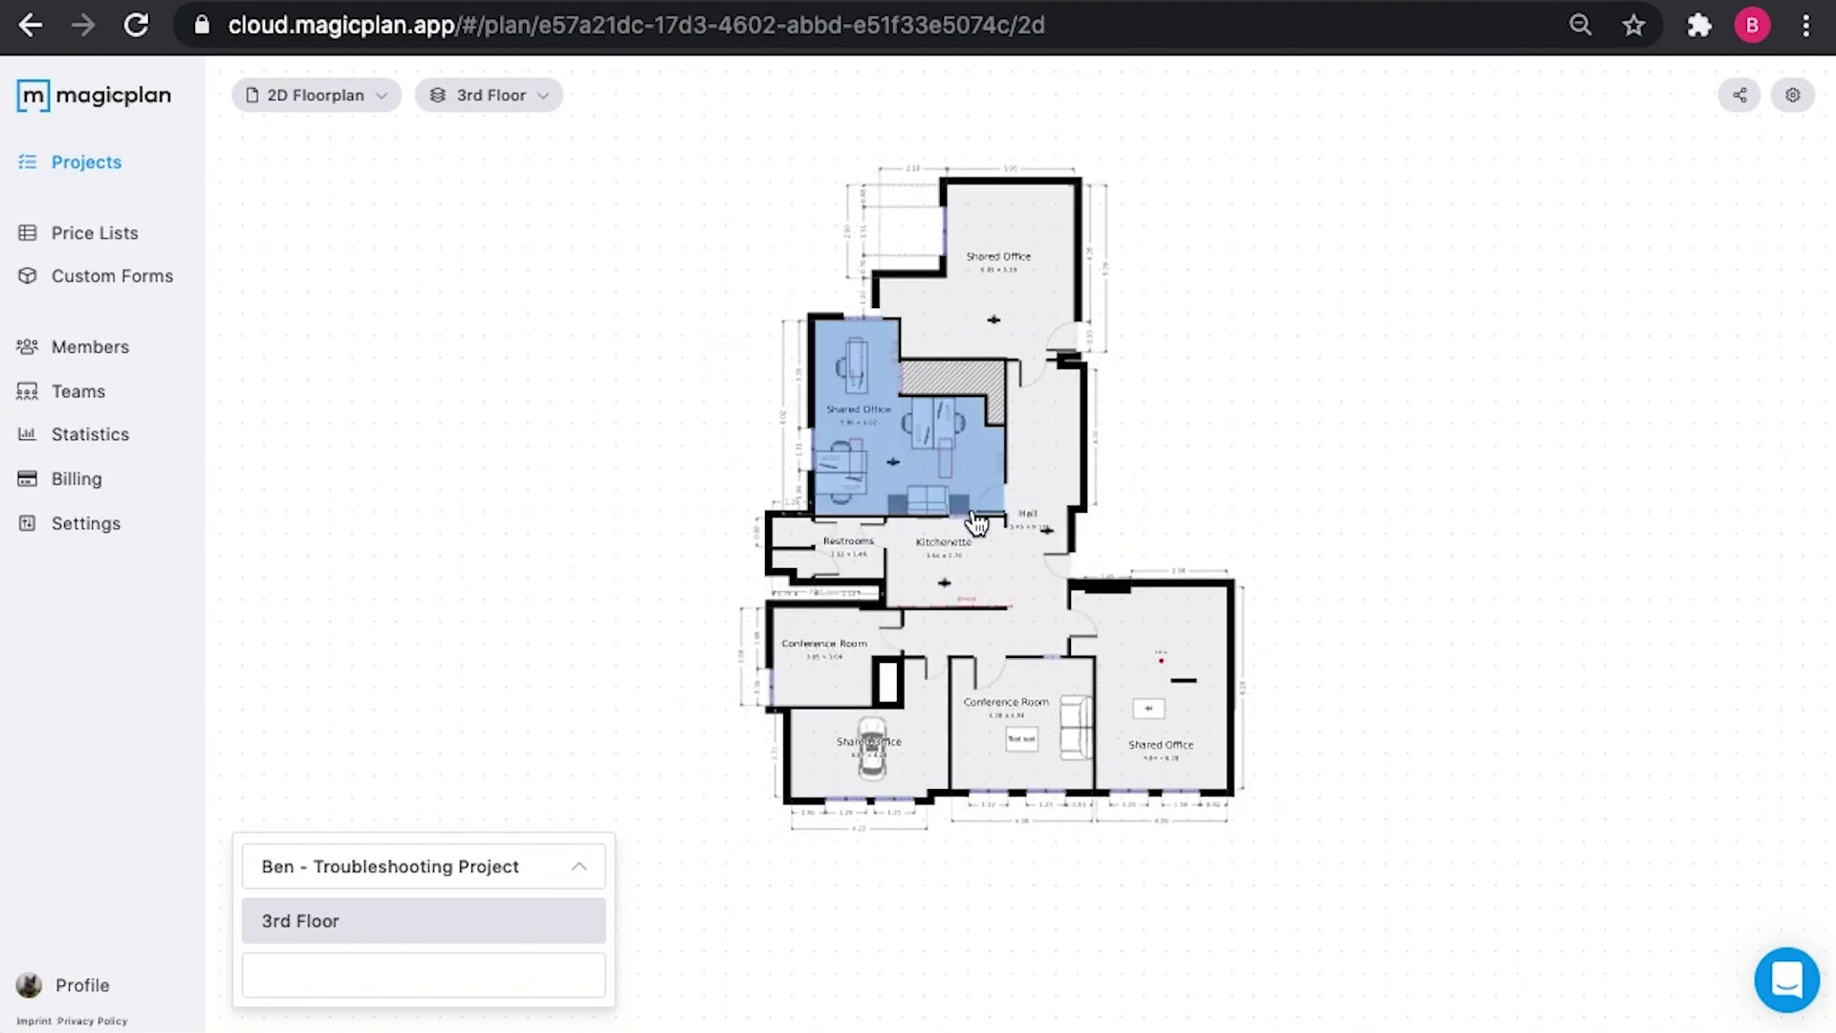
scroll(975, 521, up, 10)
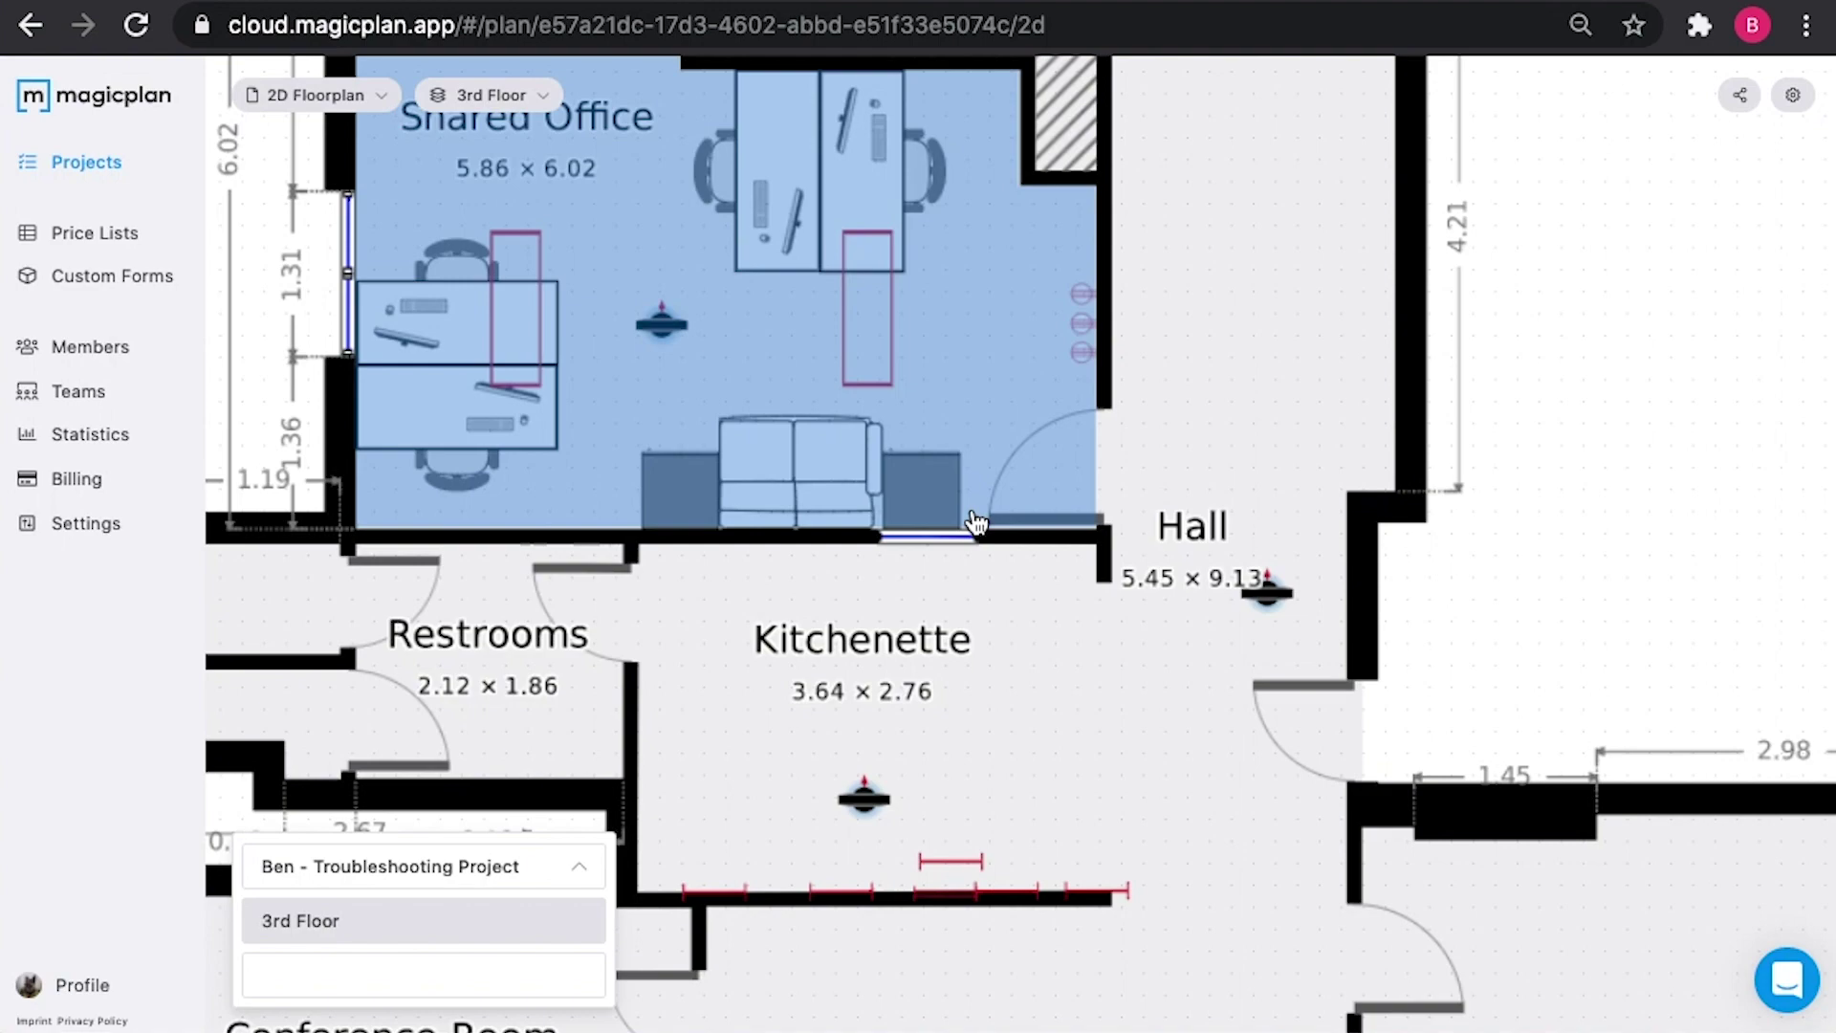
scroll(976, 521, down, 10)
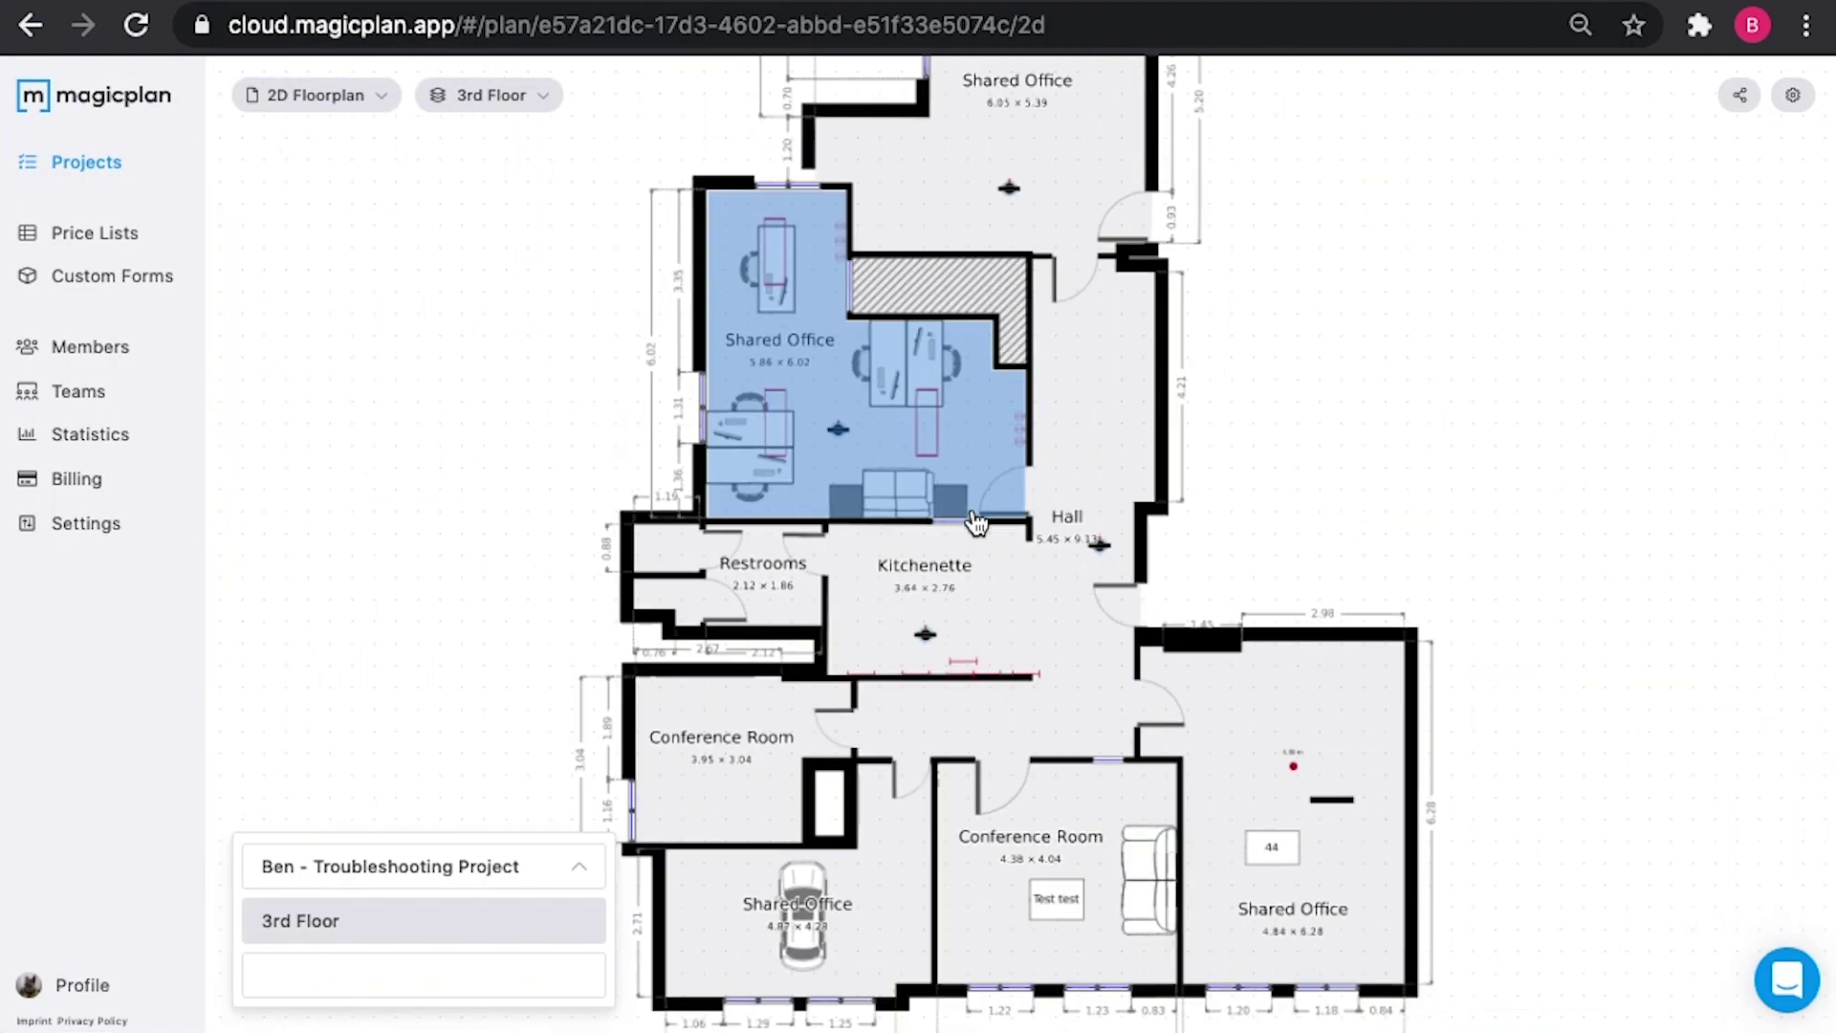
scroll(975, 521, down, 3)
scroll(976, 521, up, 2)
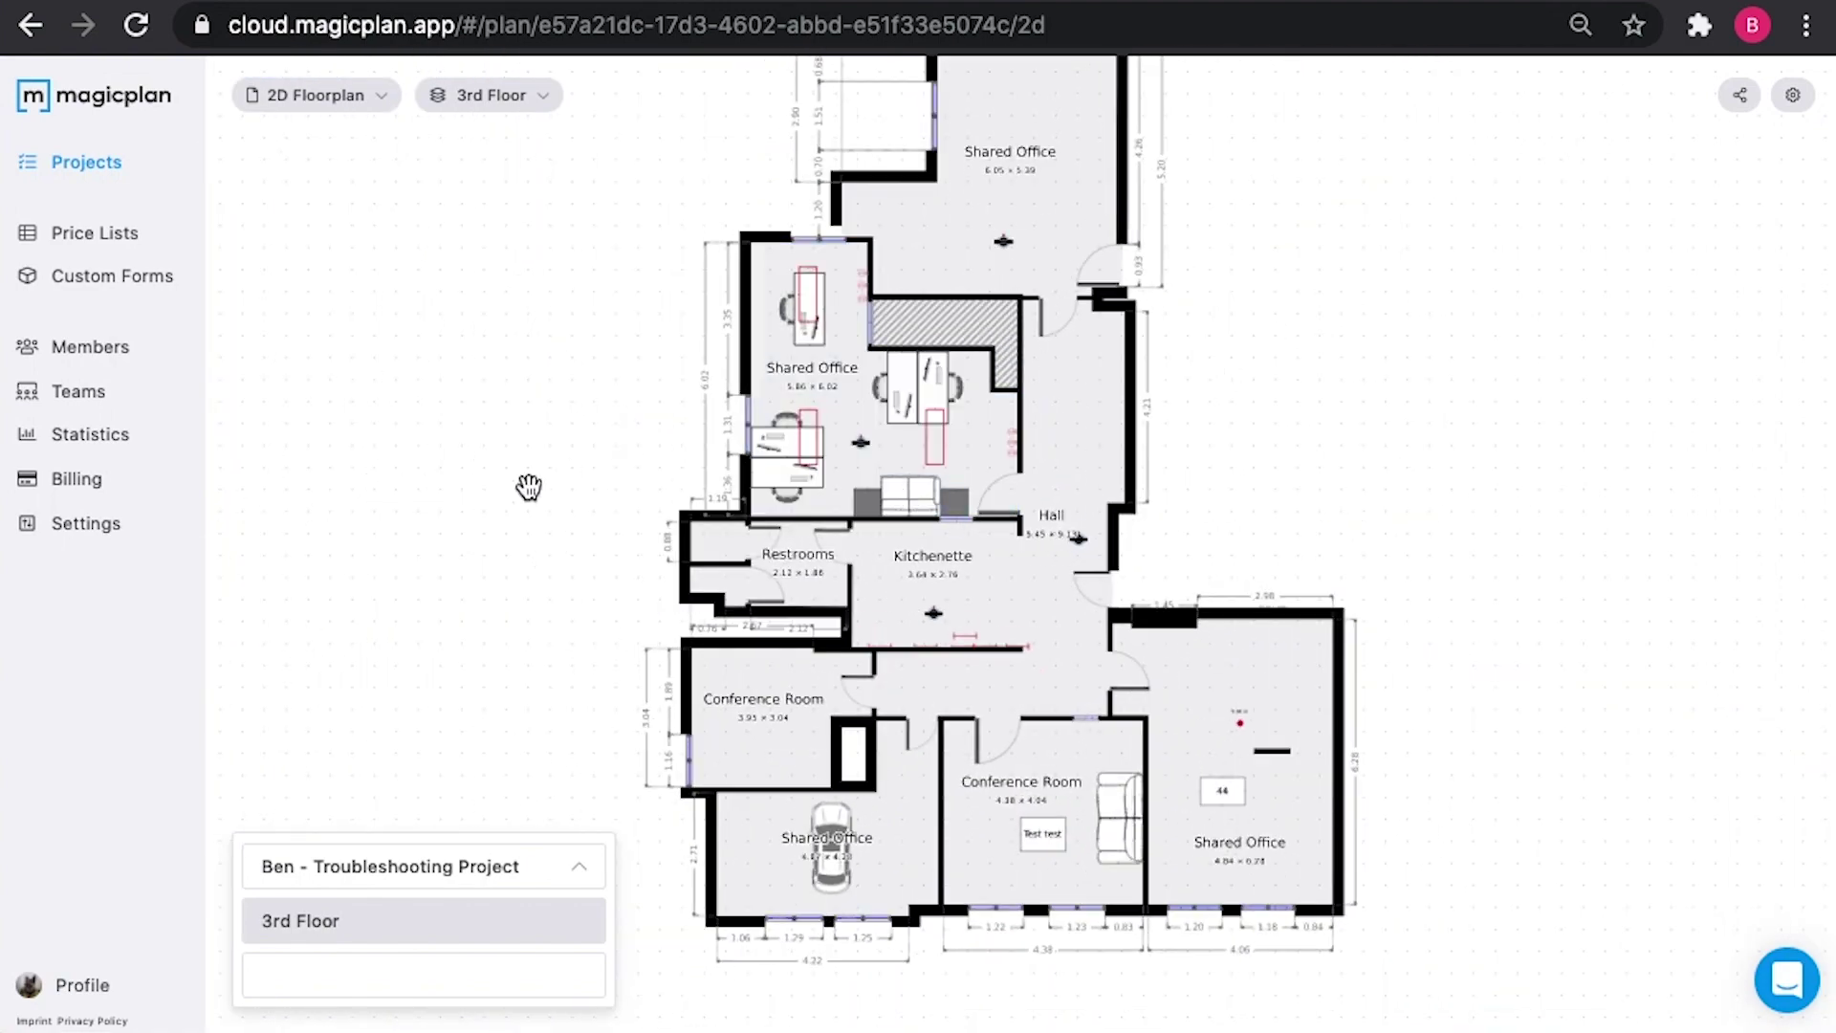
View the Land survey level, then switch back to the 3rd Floor plan.
click(542, 101)
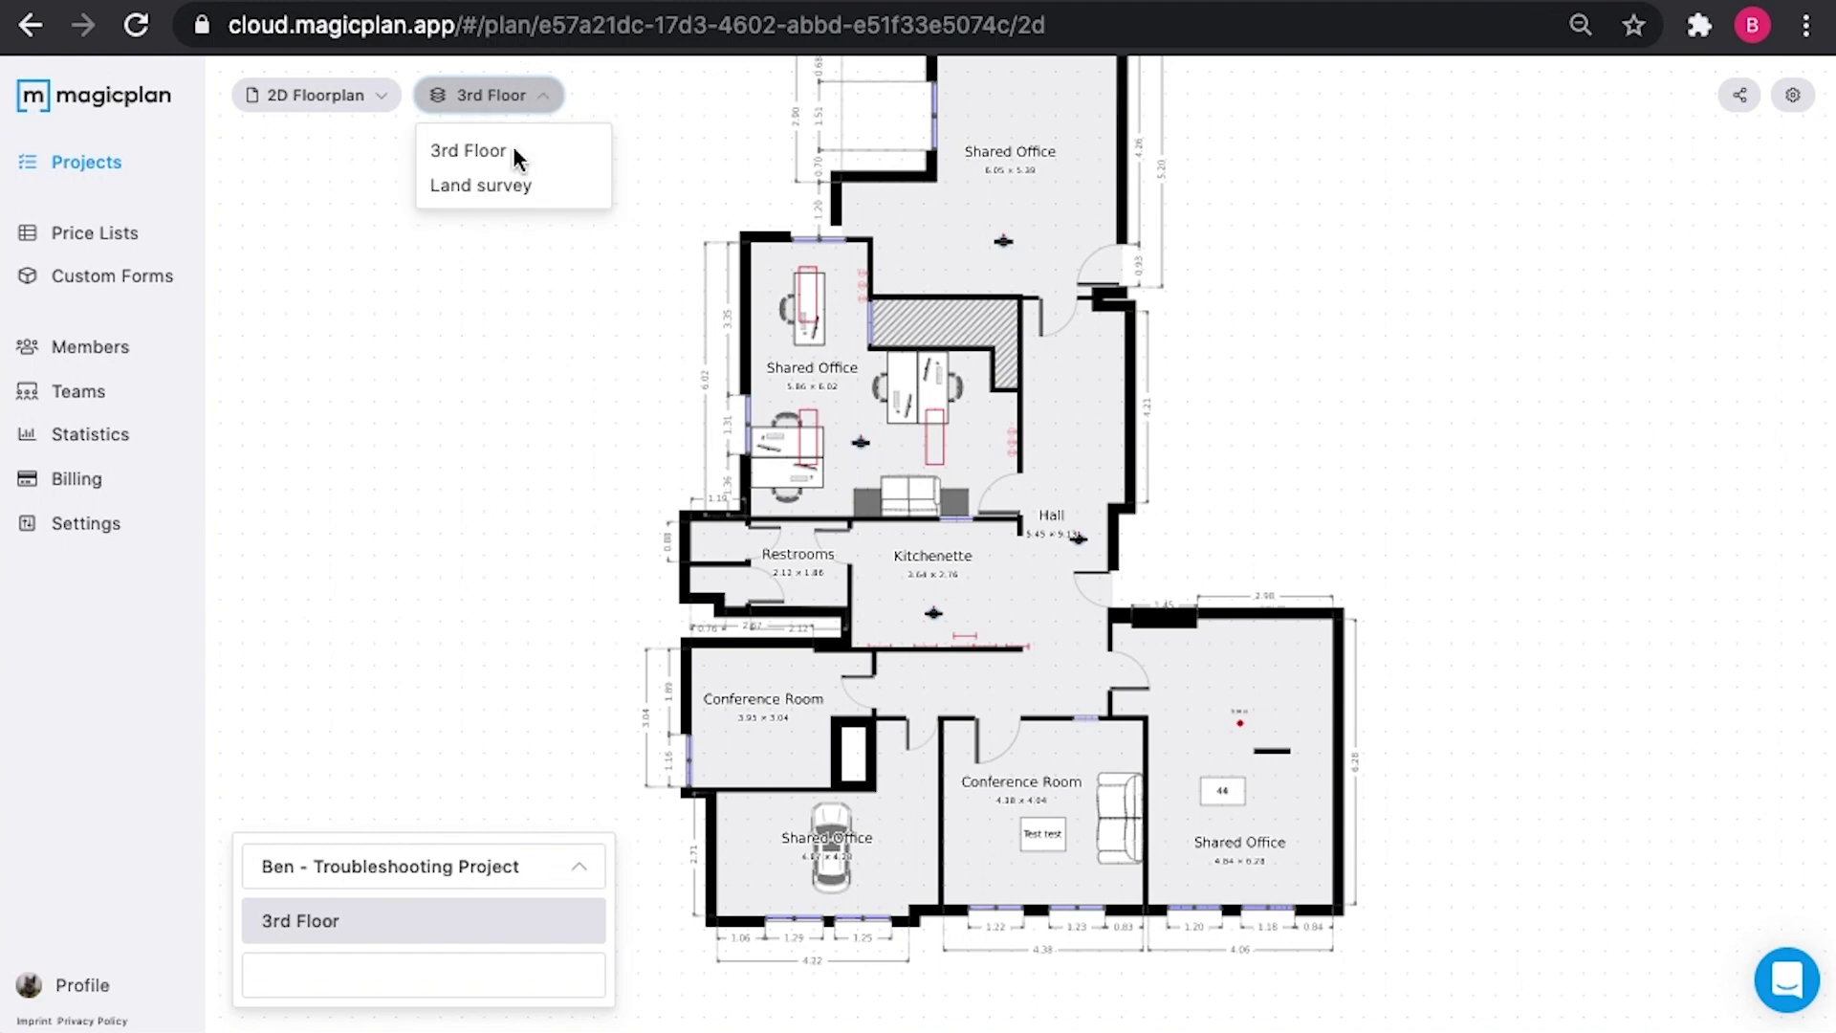
click(503, 189)
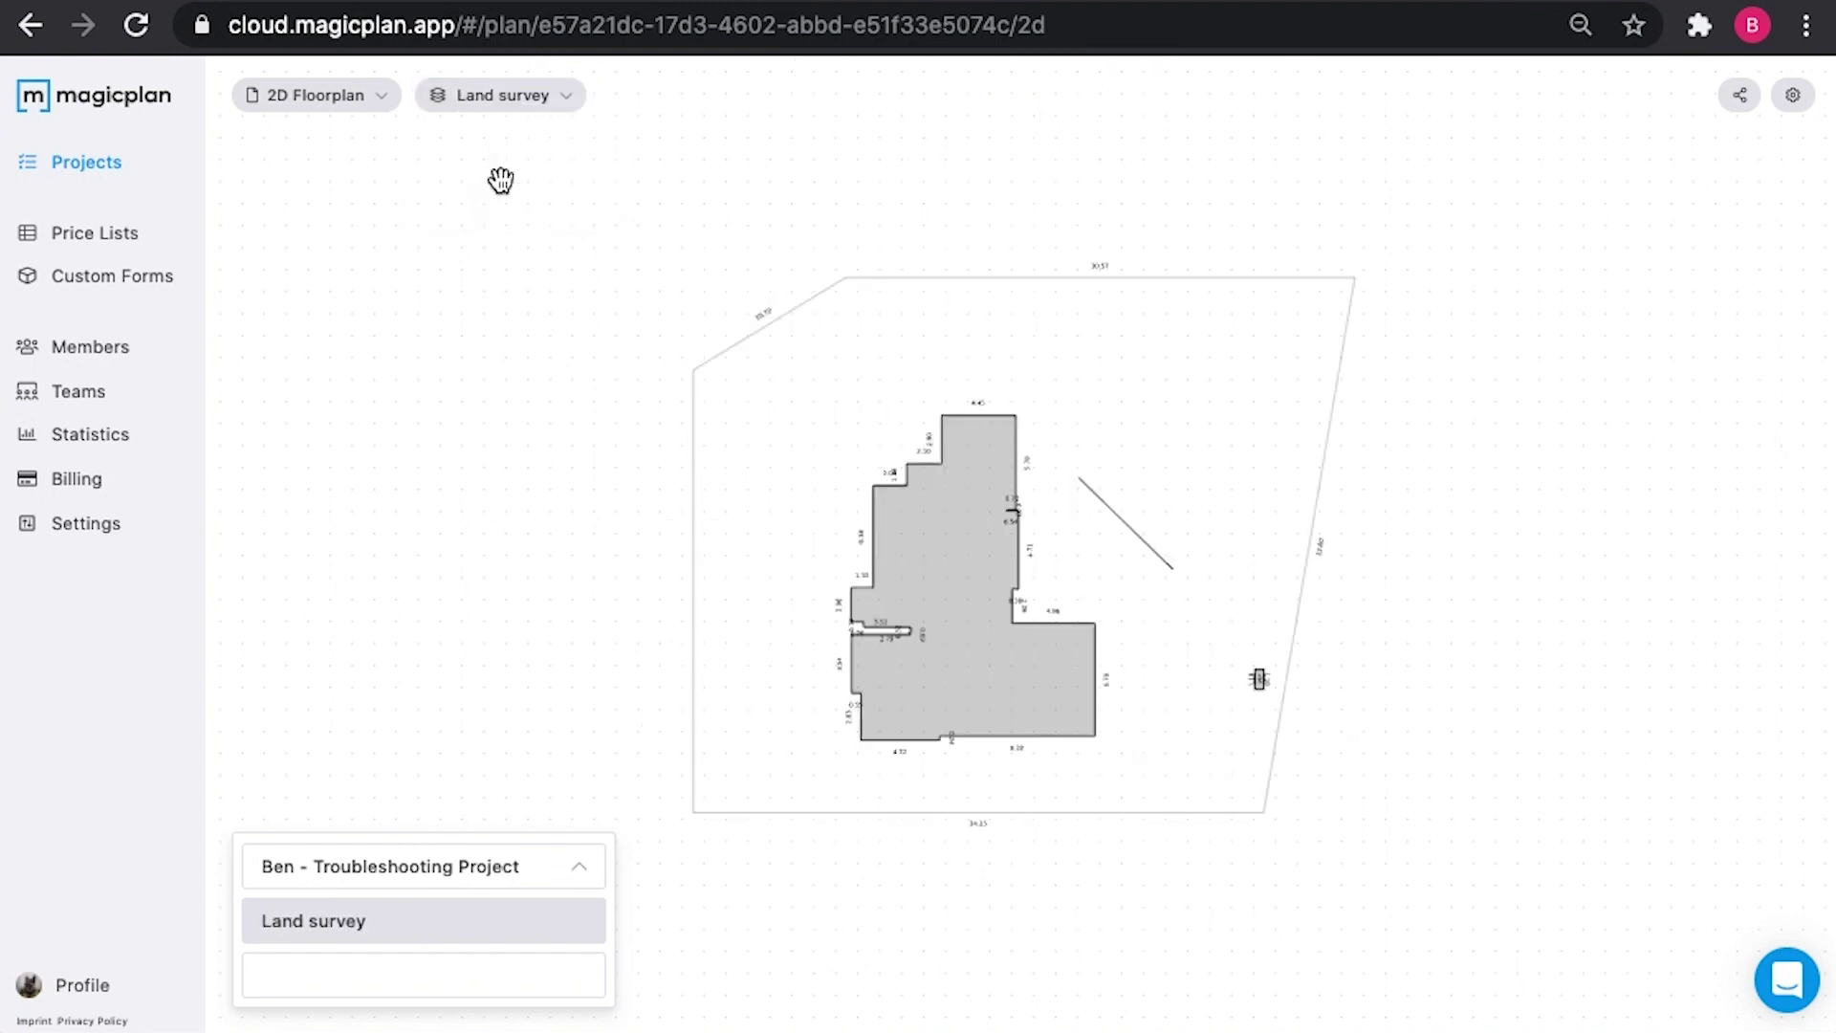
click(547, 103)
click(495, 153)
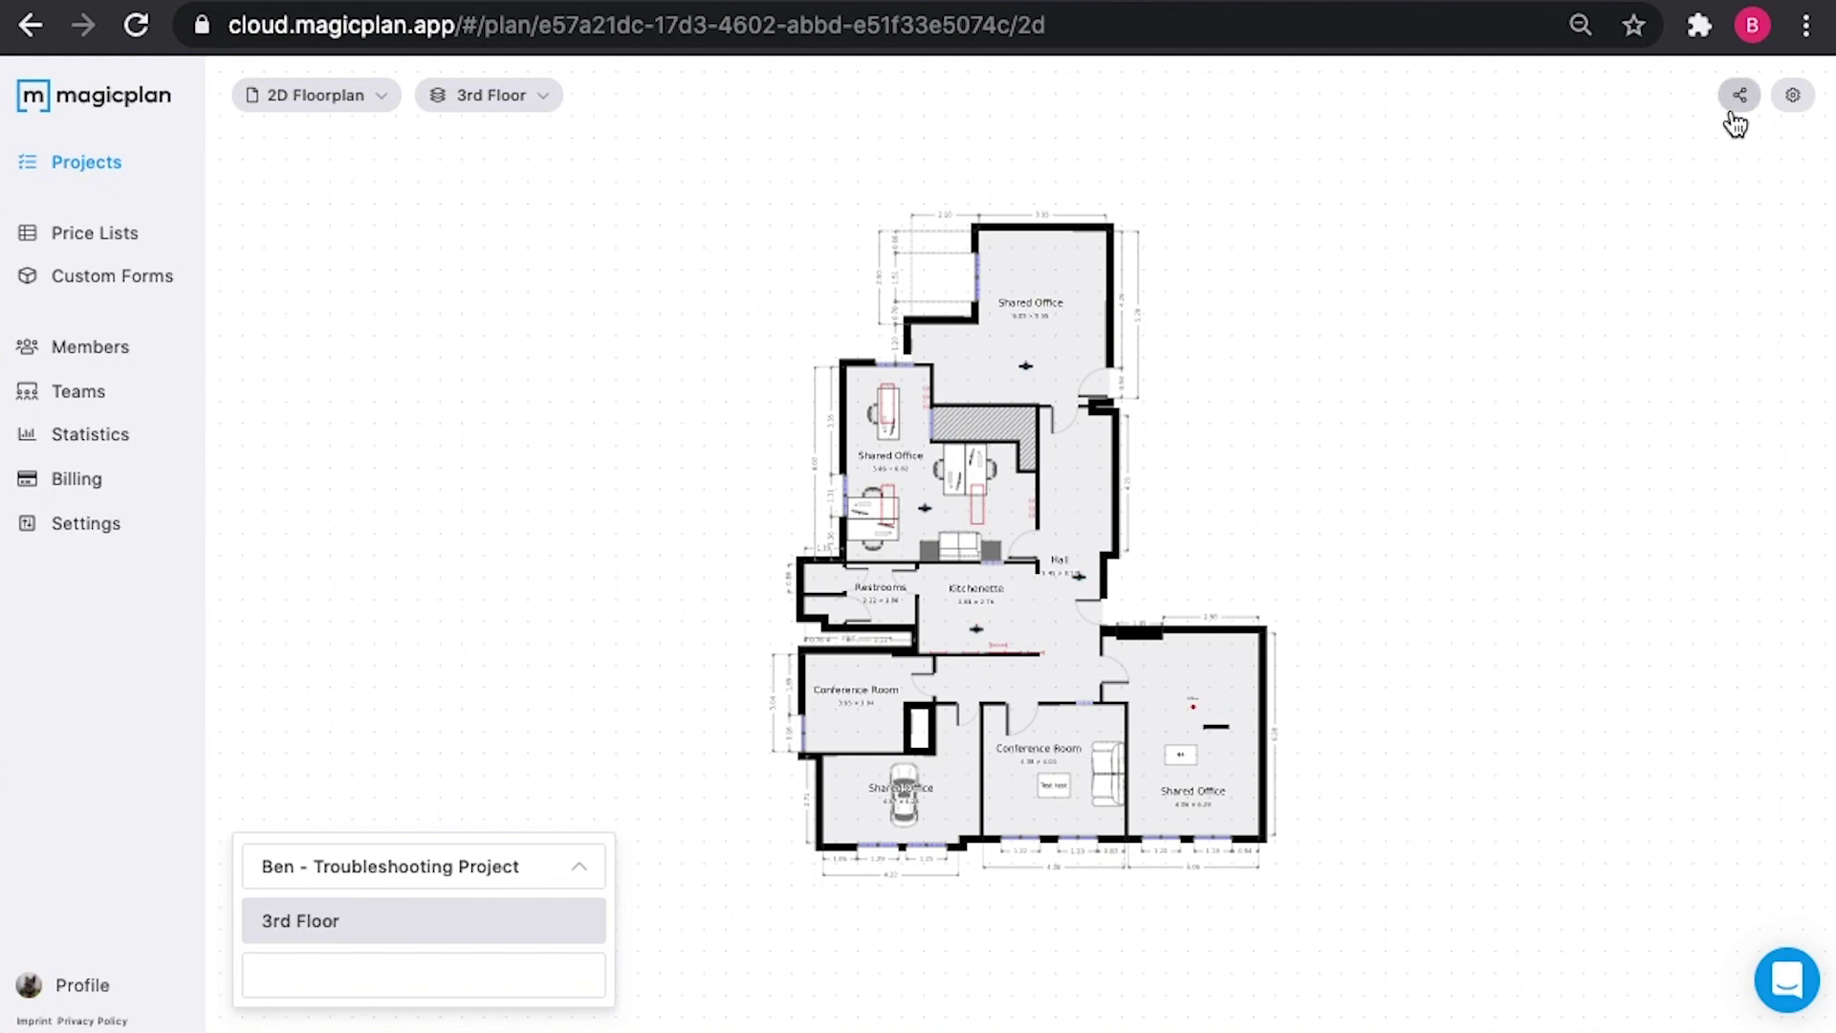
click(1733, 110)
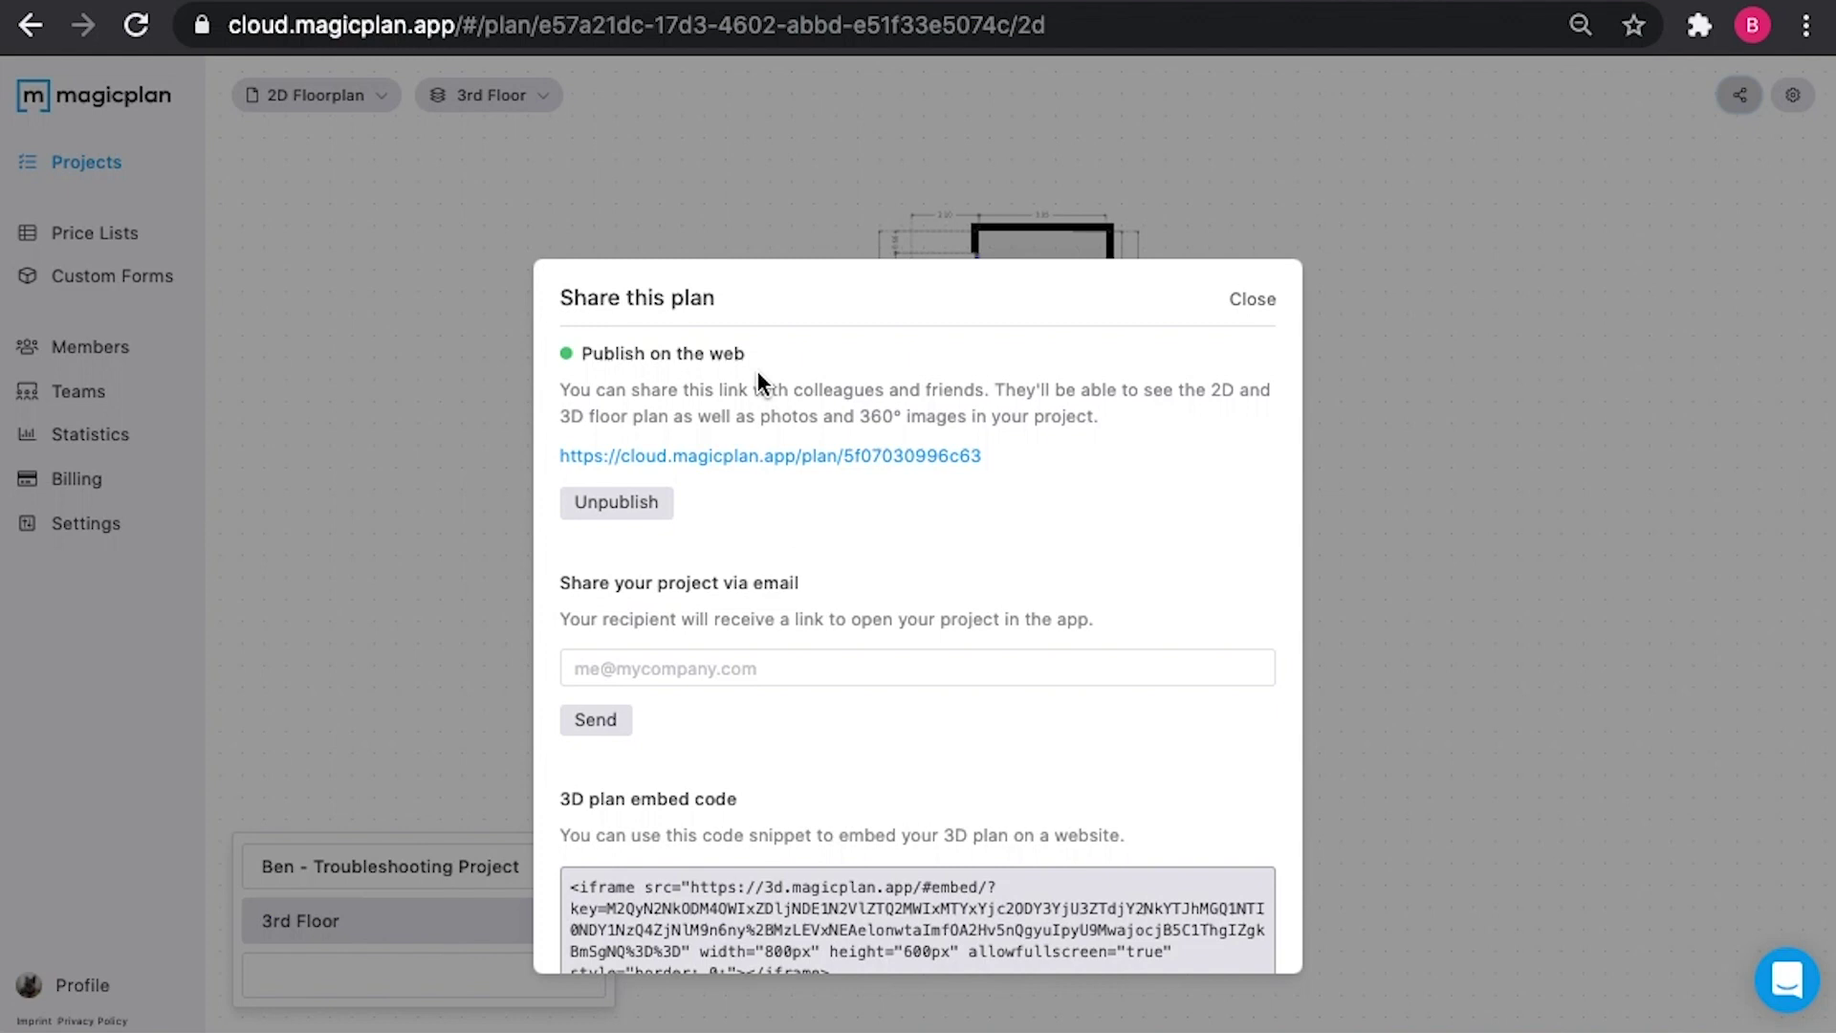
click(599, 505)
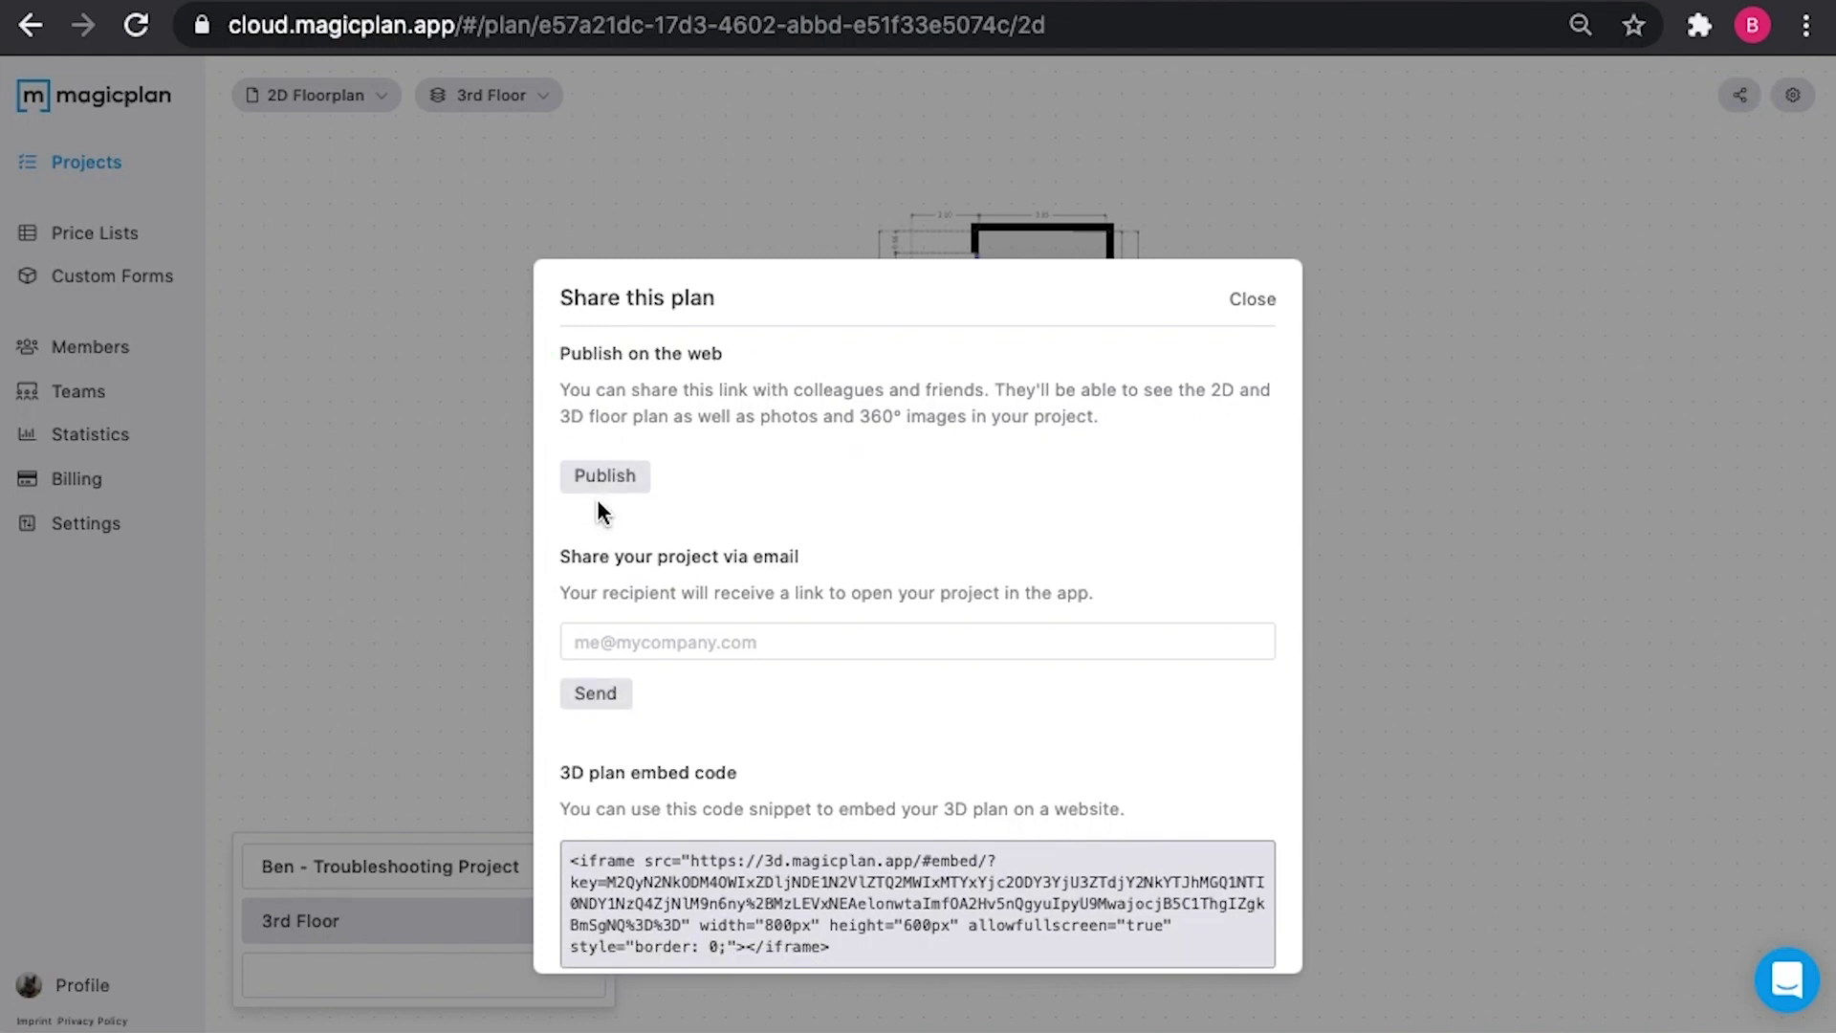
click(606, 480)
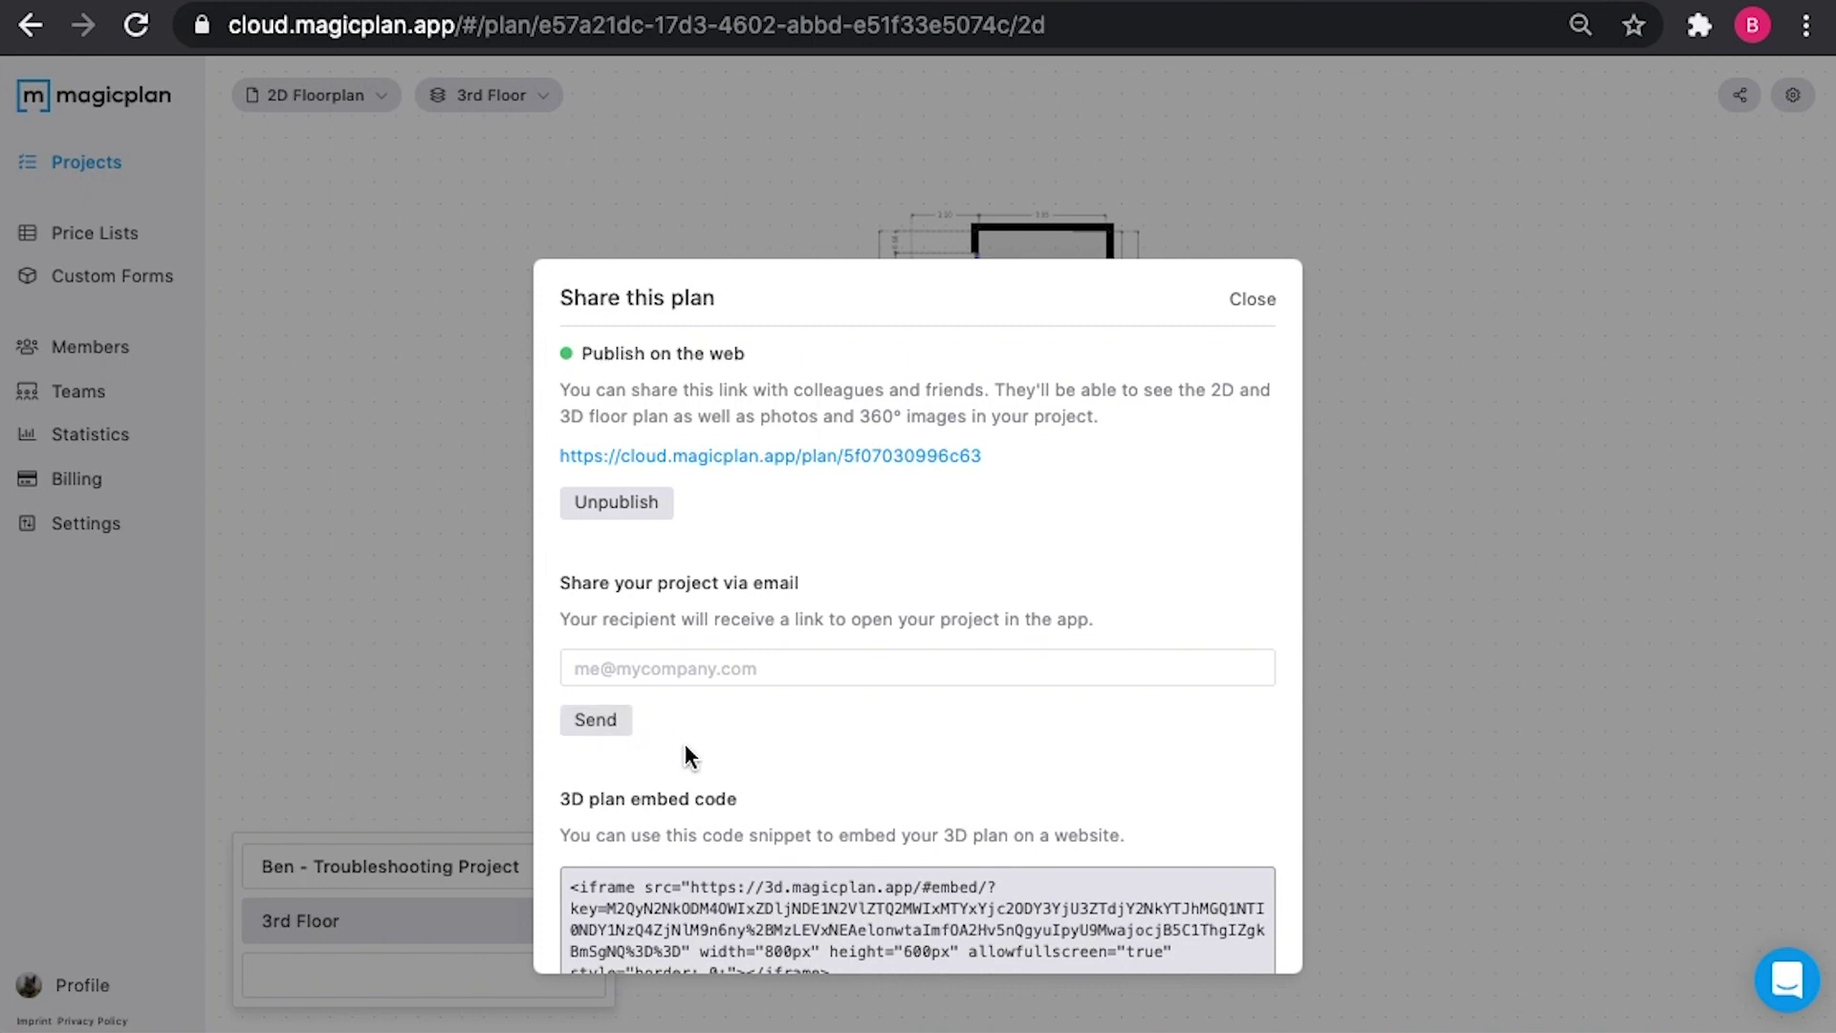
scroll(708, 766, down, 1)
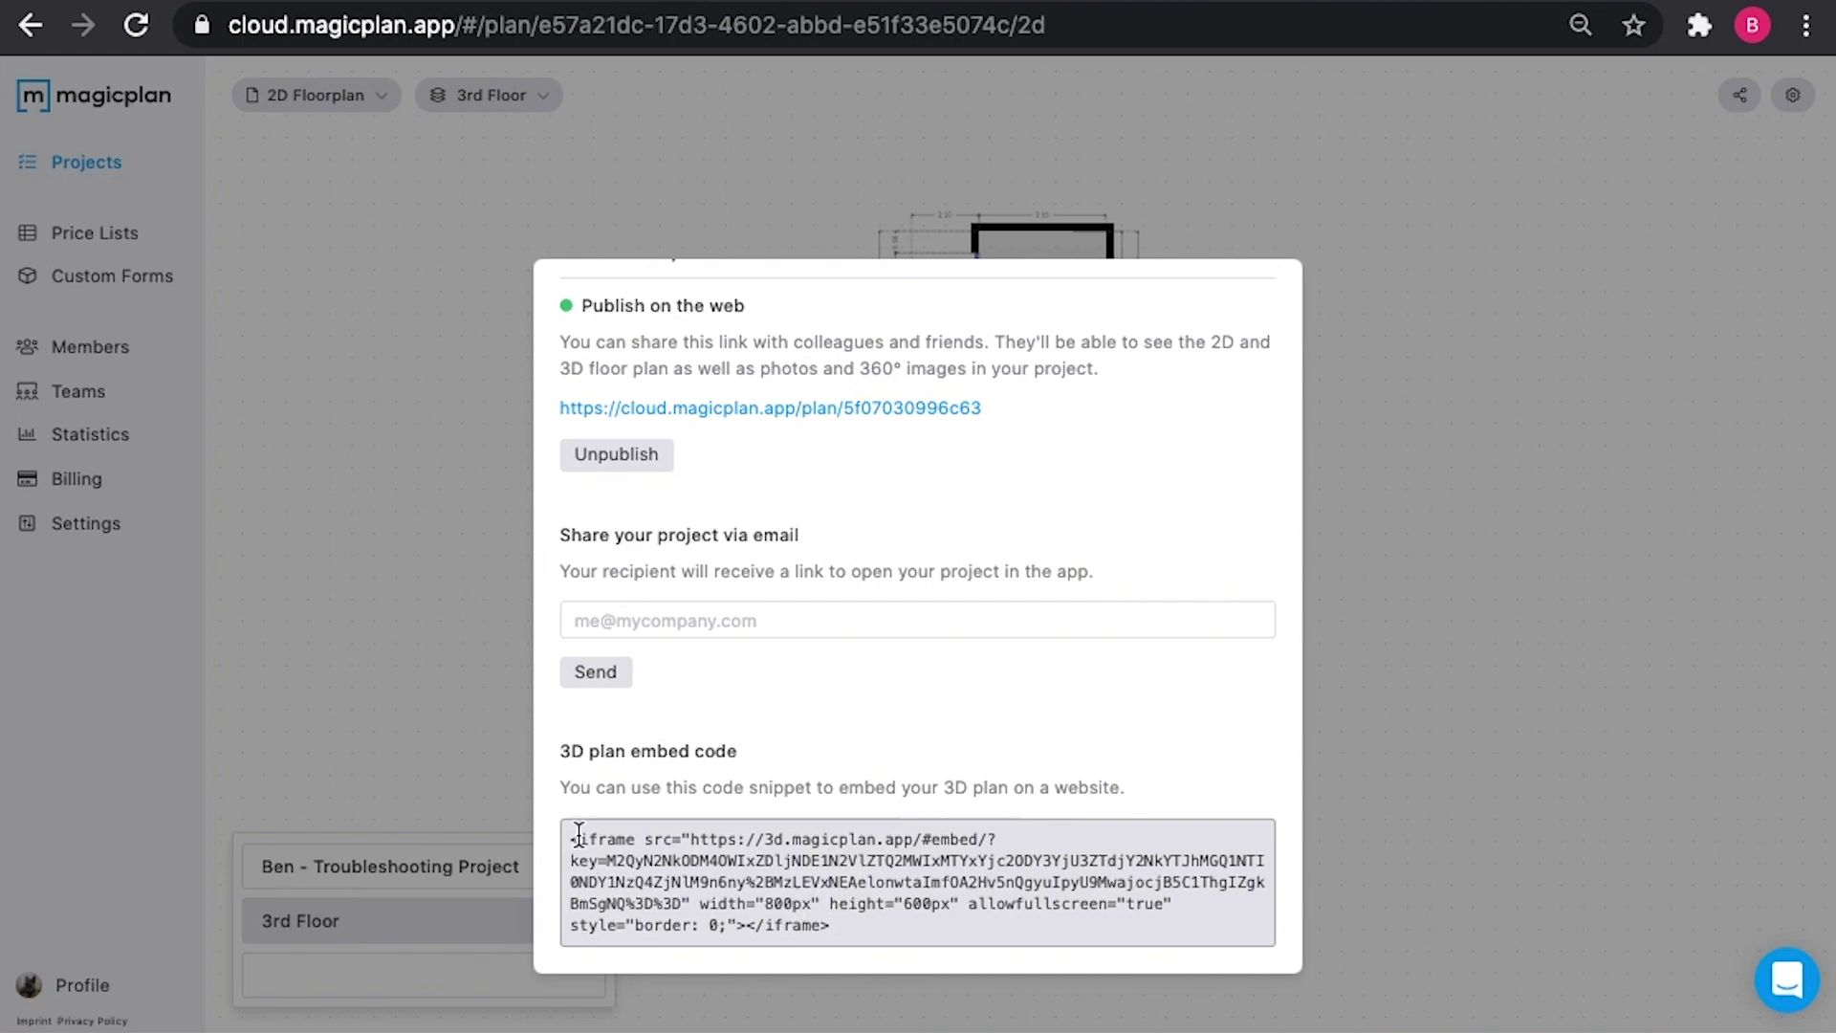
scroll(1168, 554, up, 1)
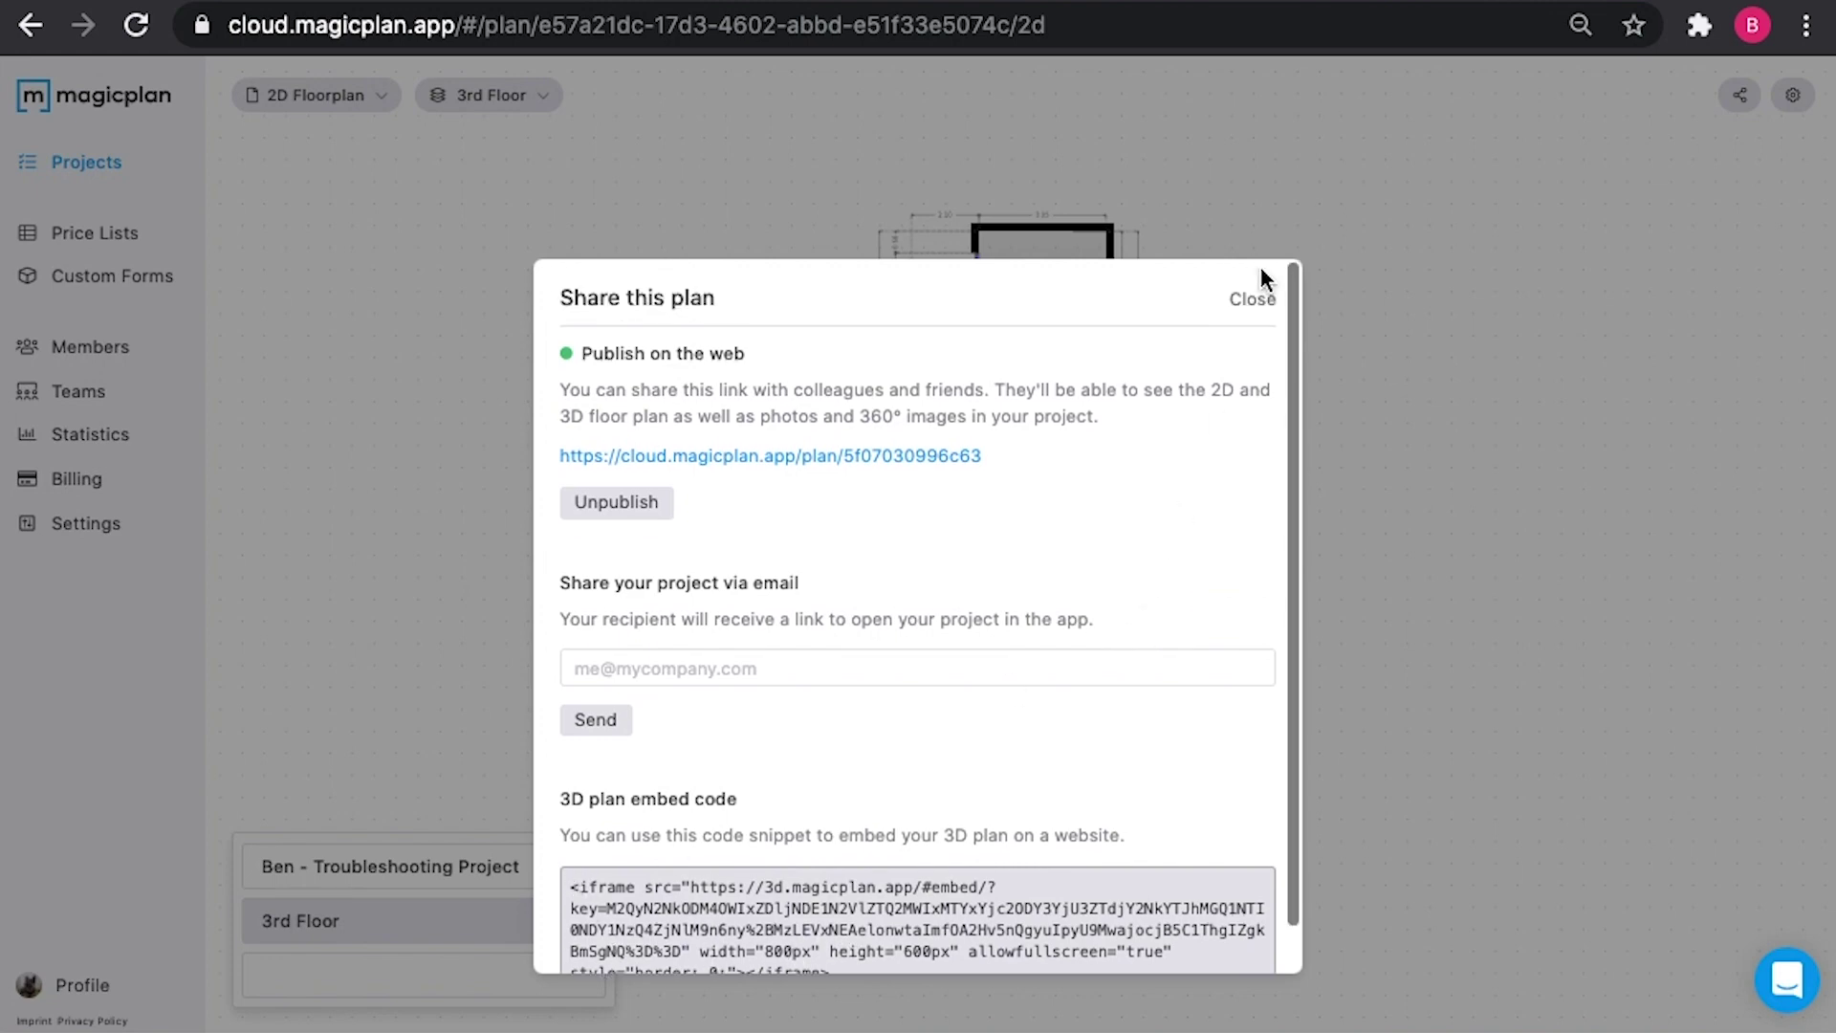
click(1252, 299)
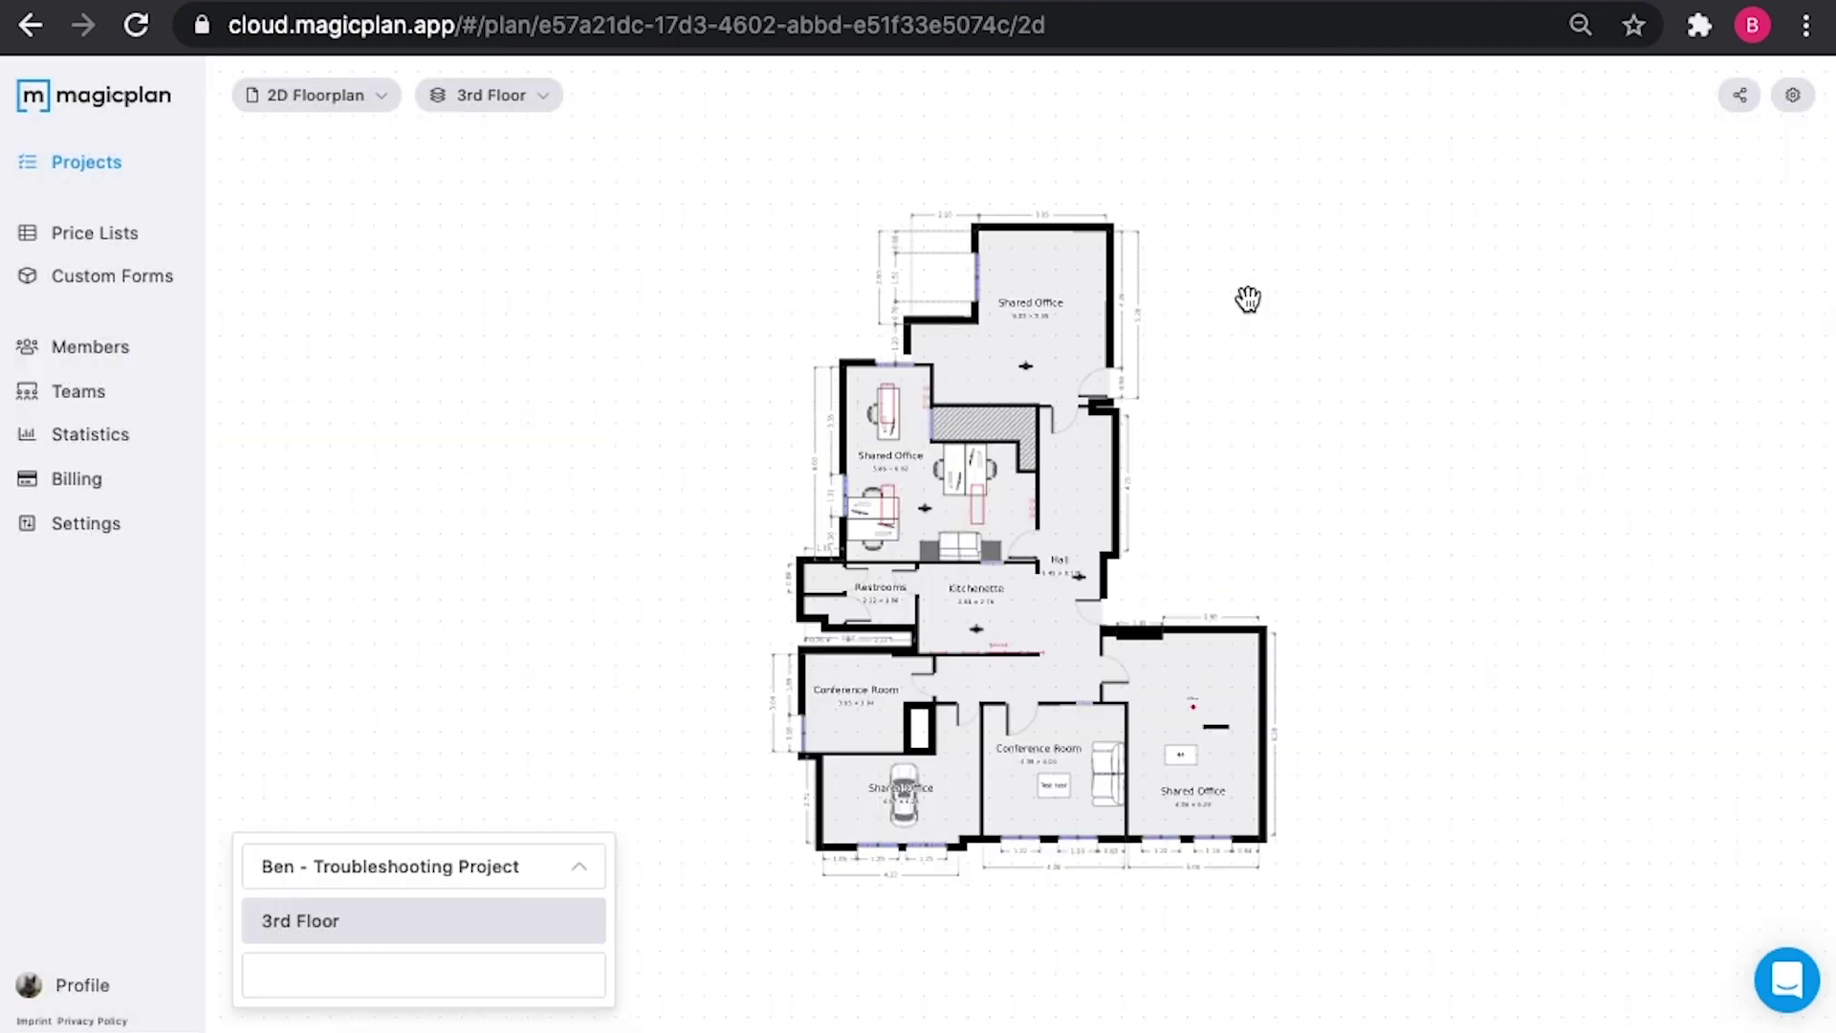
click(1791, 102)
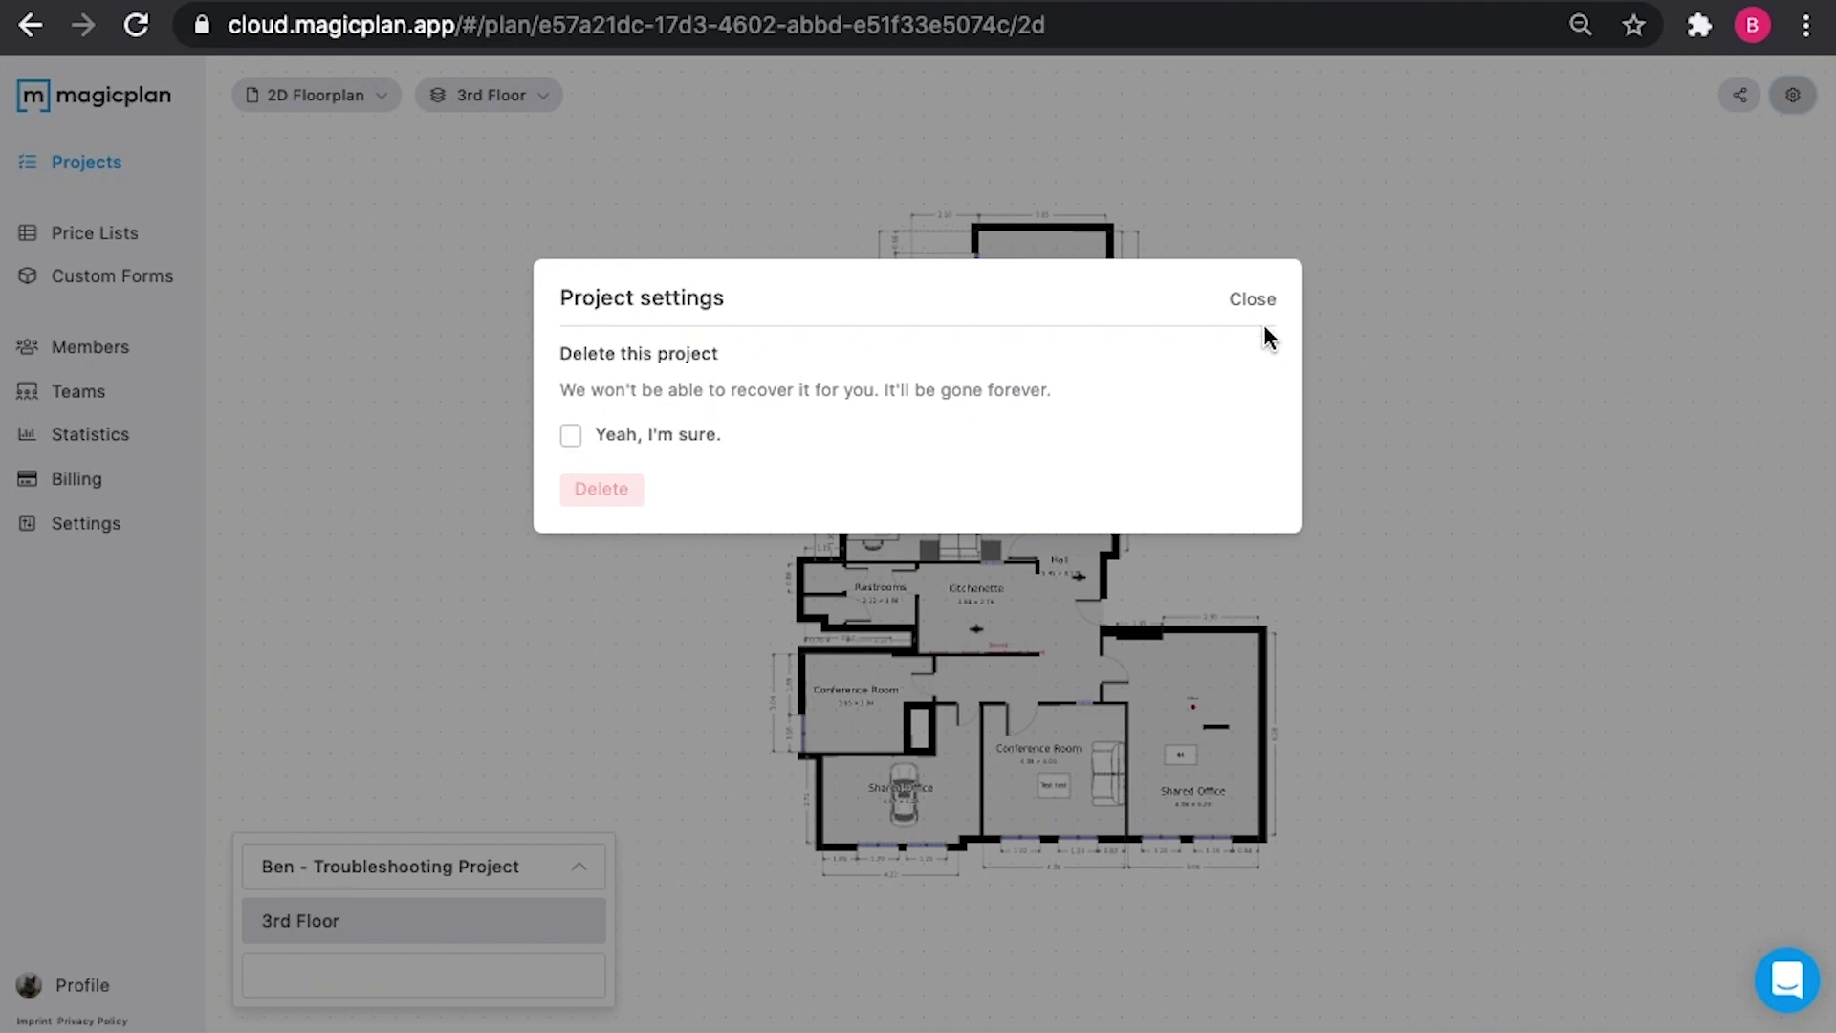
click(1253, 299)
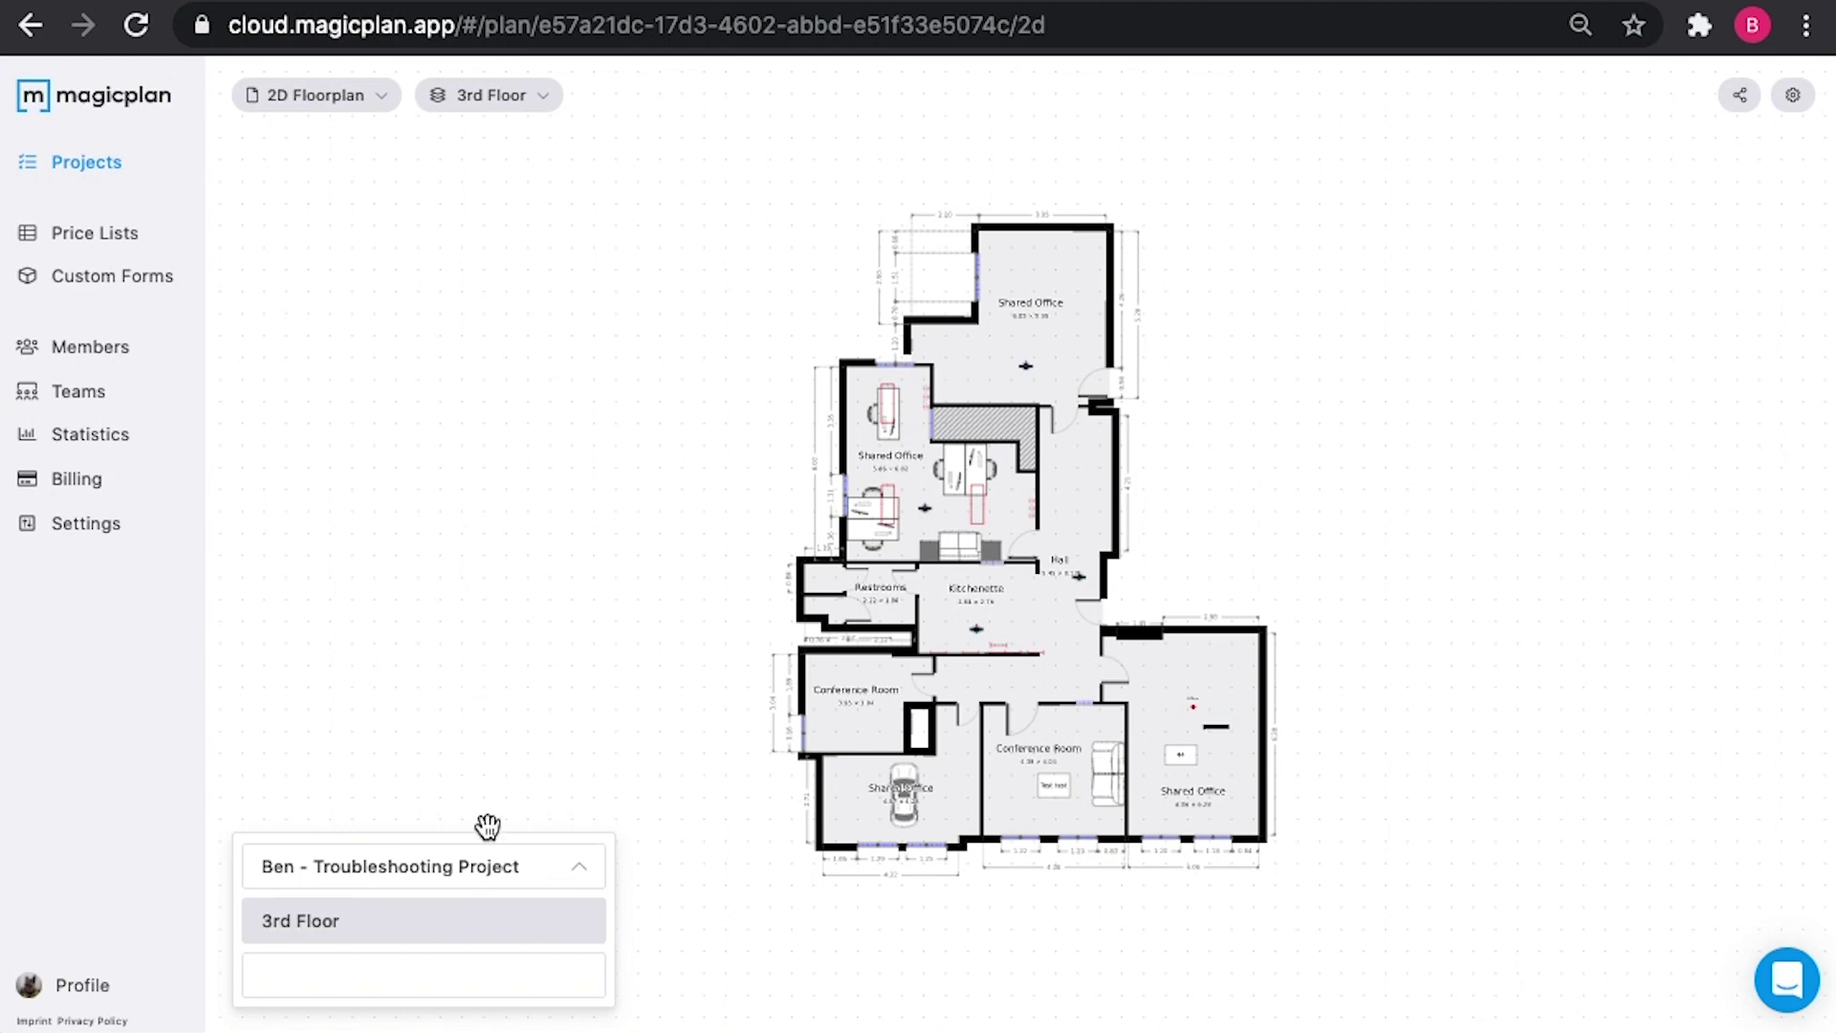
Expand the project panel to show 161 m² surface, 81.2 m perimeter and 192 m² living area.
click(469, 870)
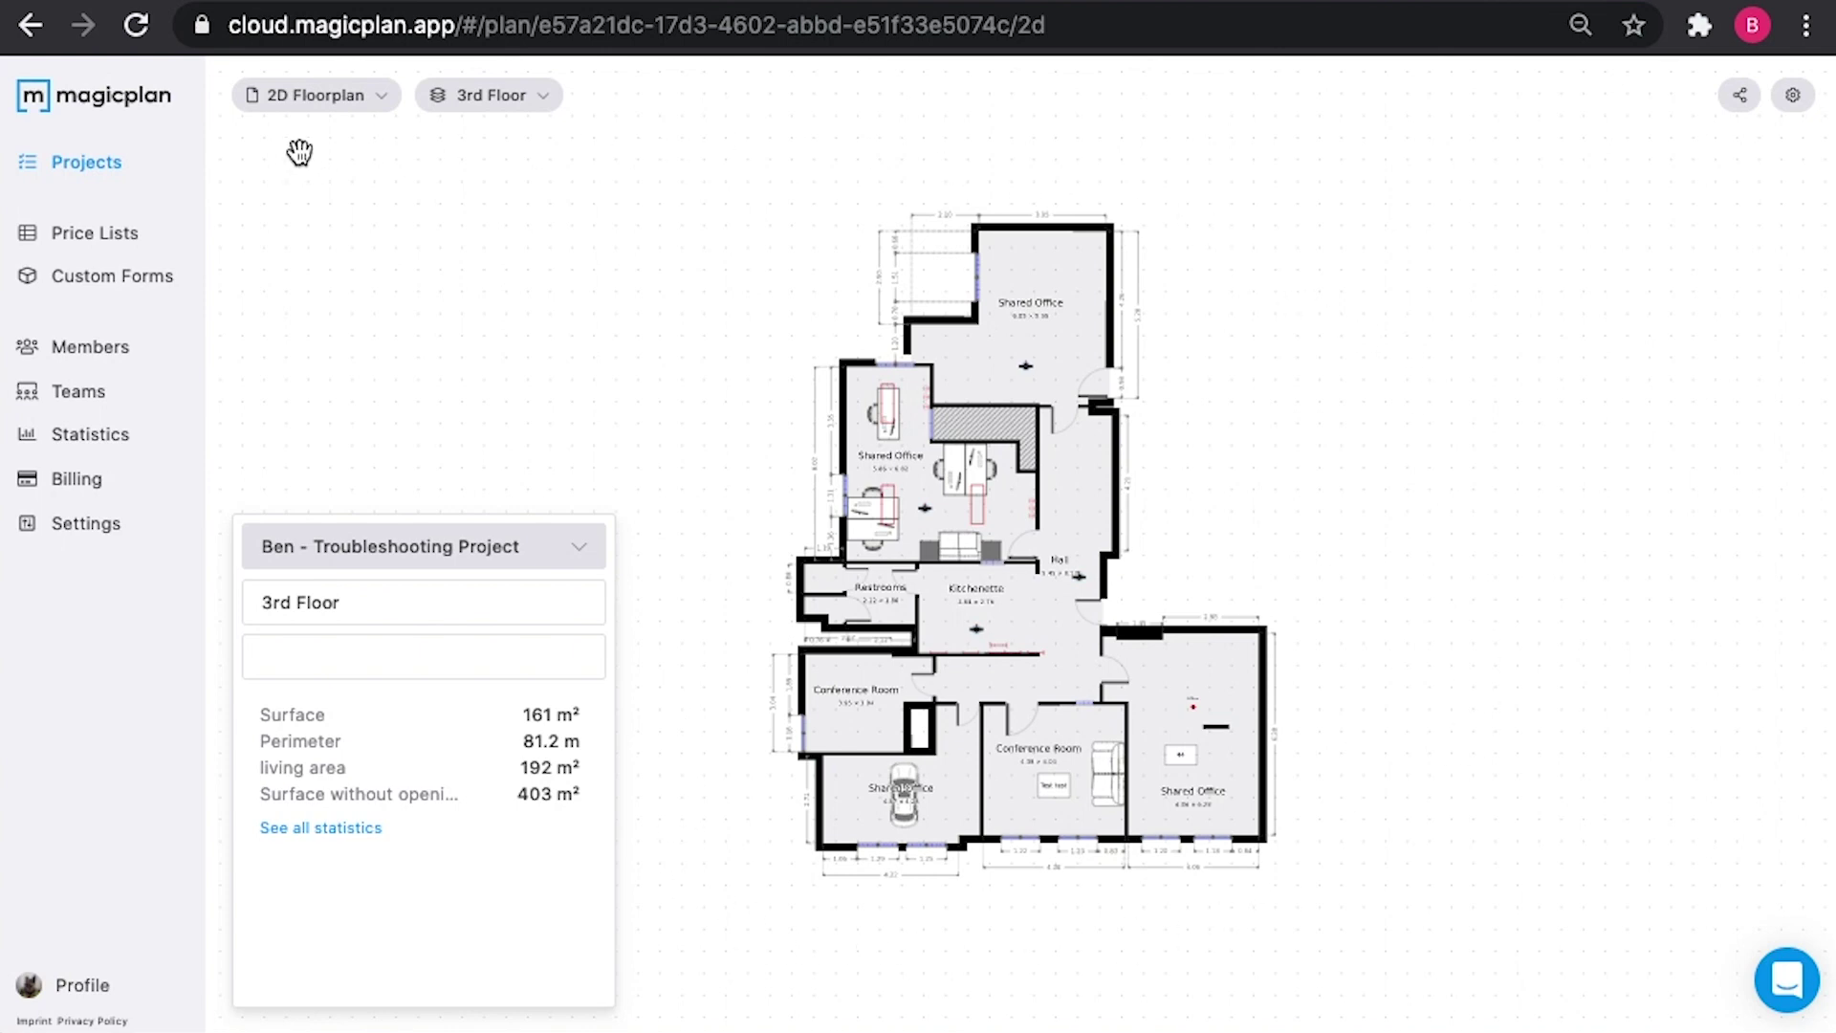
Switch the 3rd Floor to 3D Floorplan, orbit and zoom the model, and download a PNG screenshot.
click(368, 104)
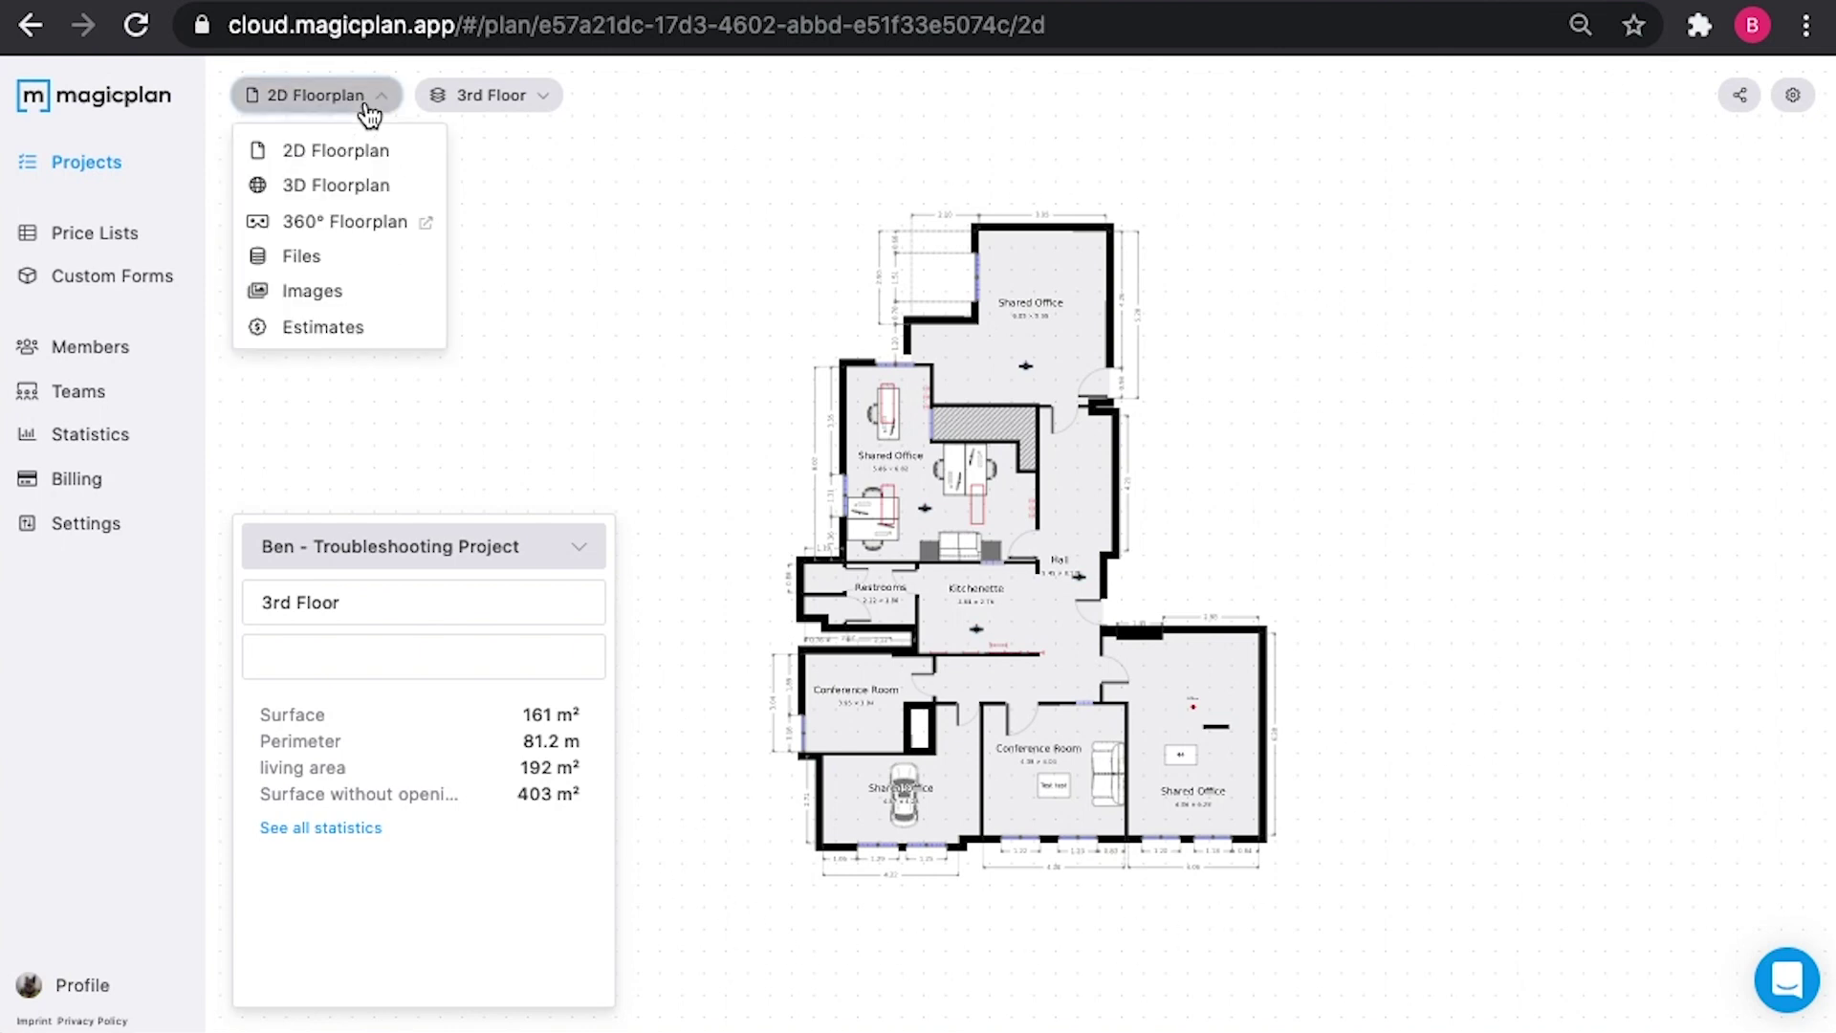
click(328, 188)
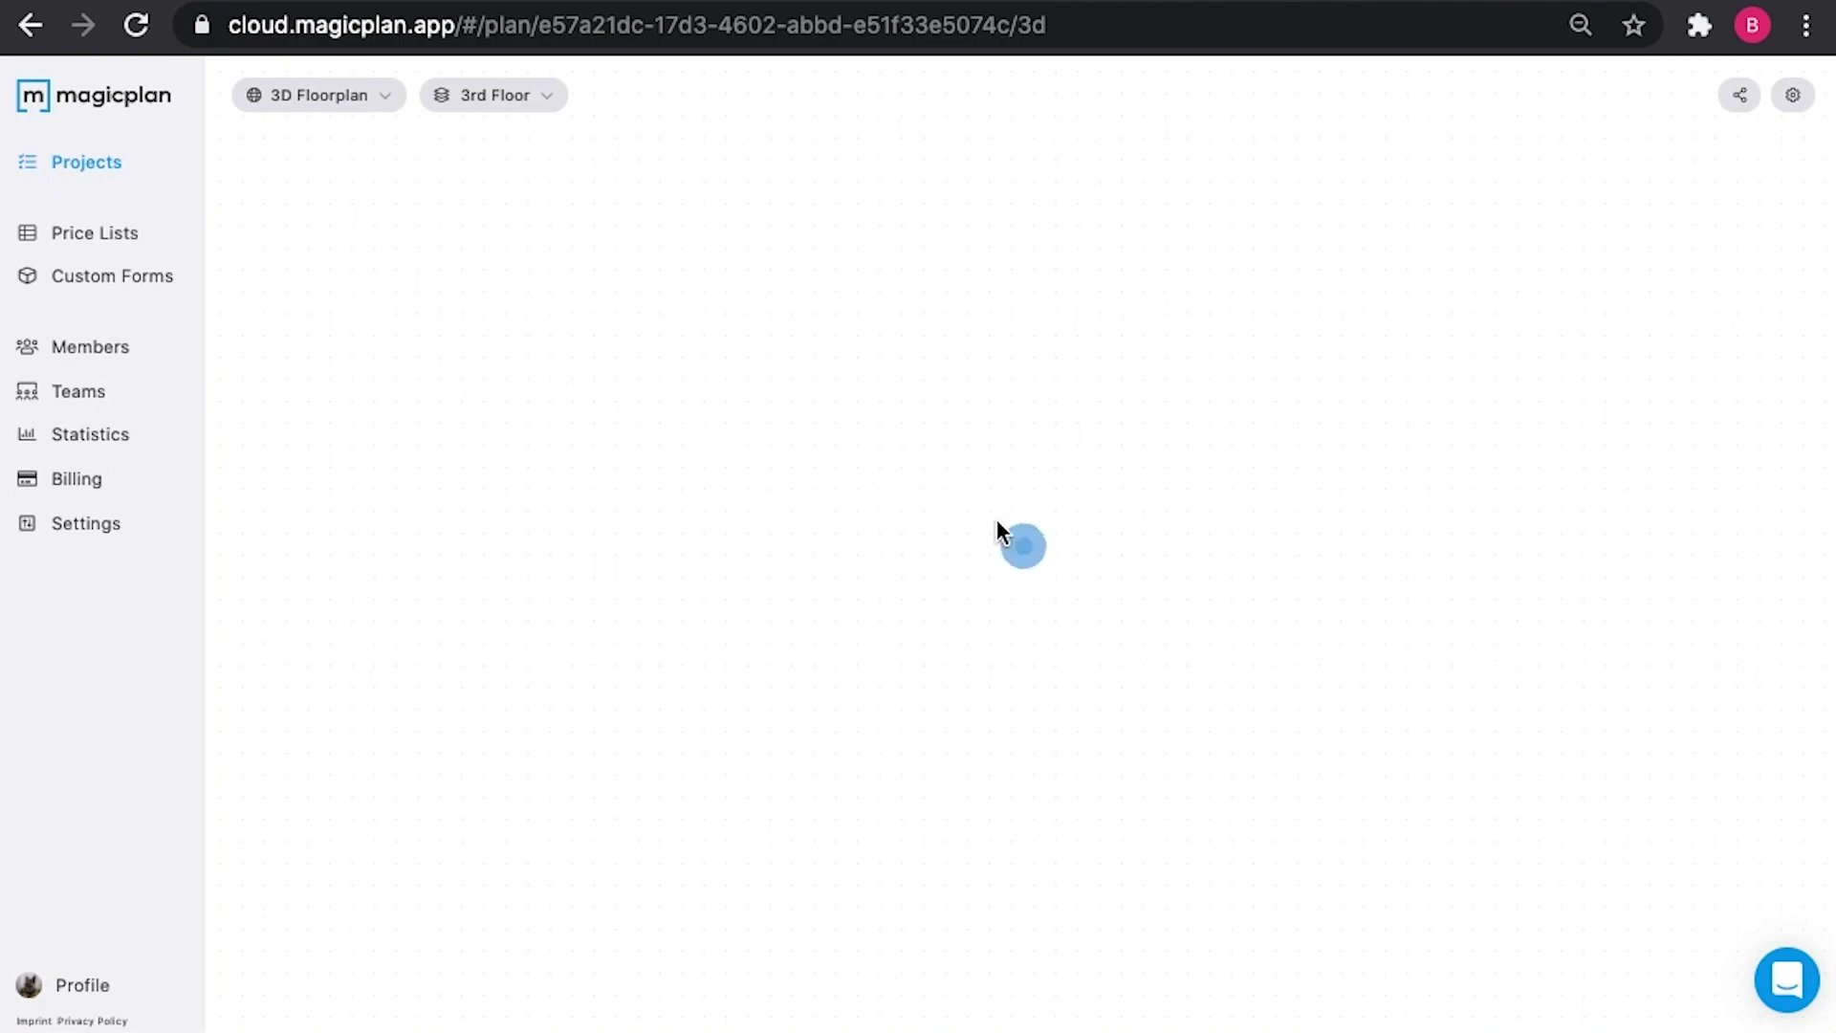
drag(969, 606, 1365, 462)
scroll(1132, 541, up, 5)
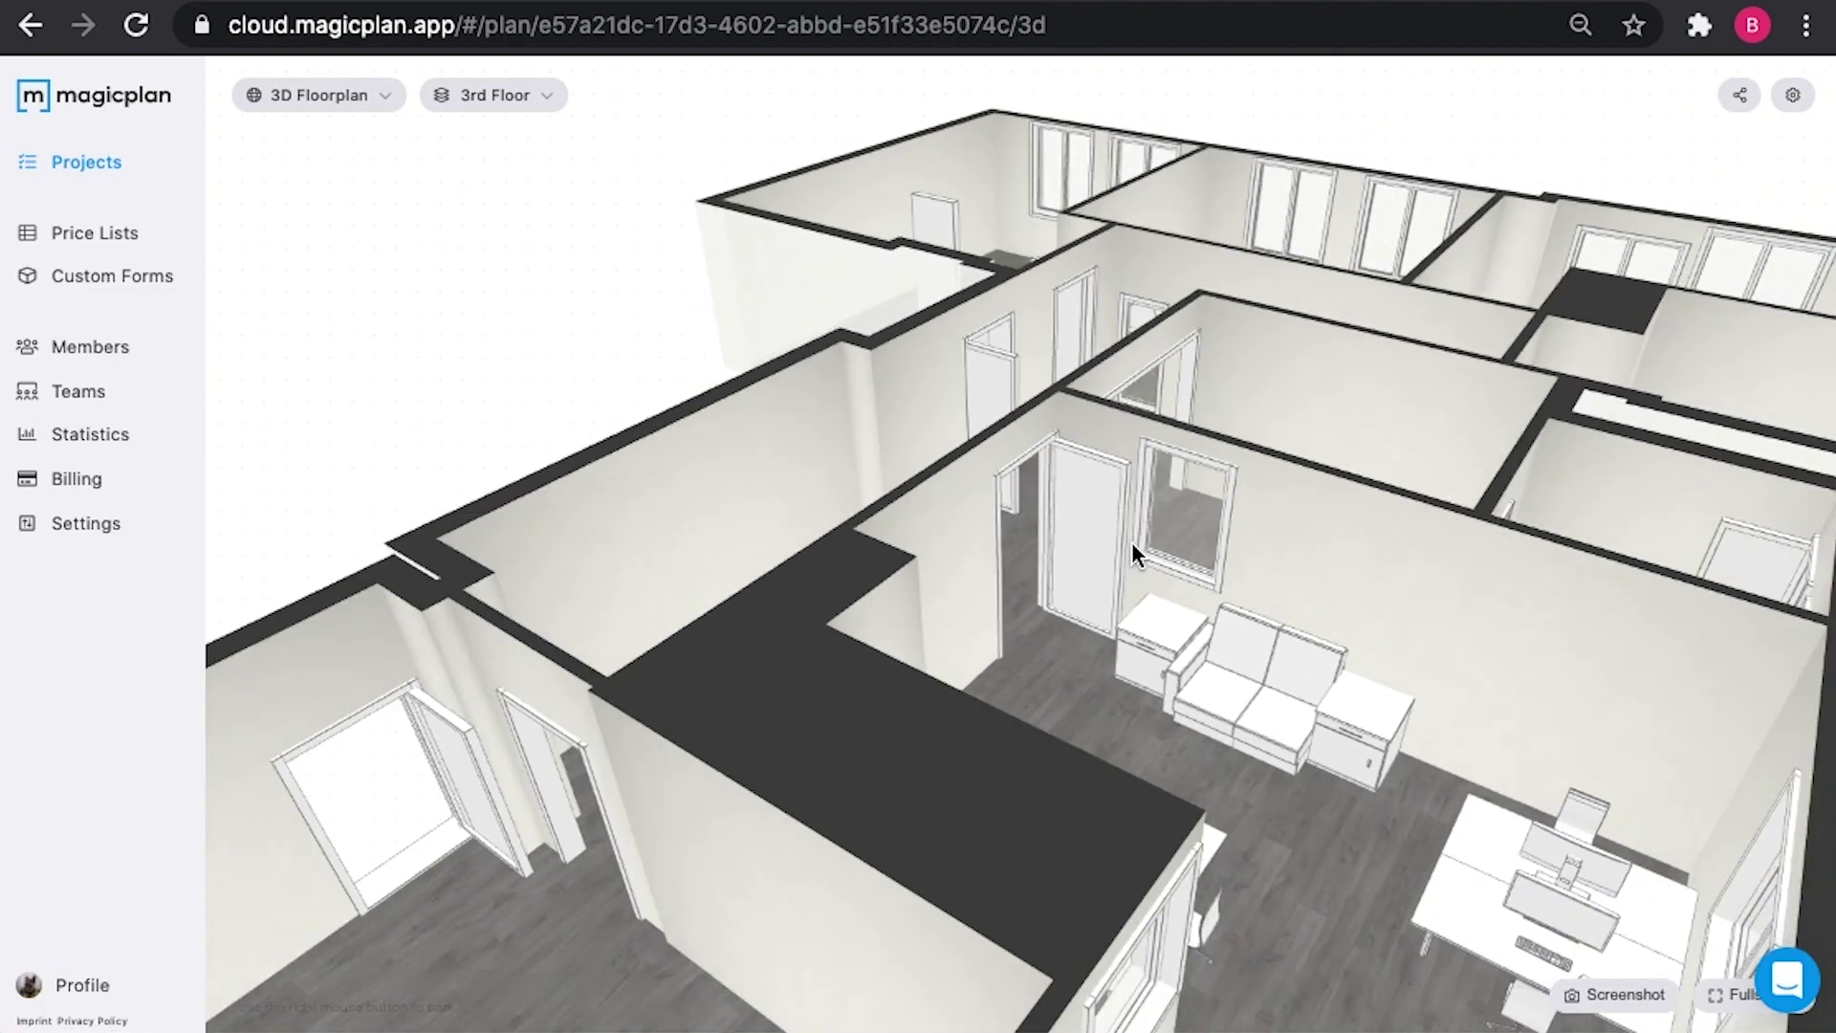
scroll(1132, 541, down, 5)
scroll(1132, 541, up, 5)
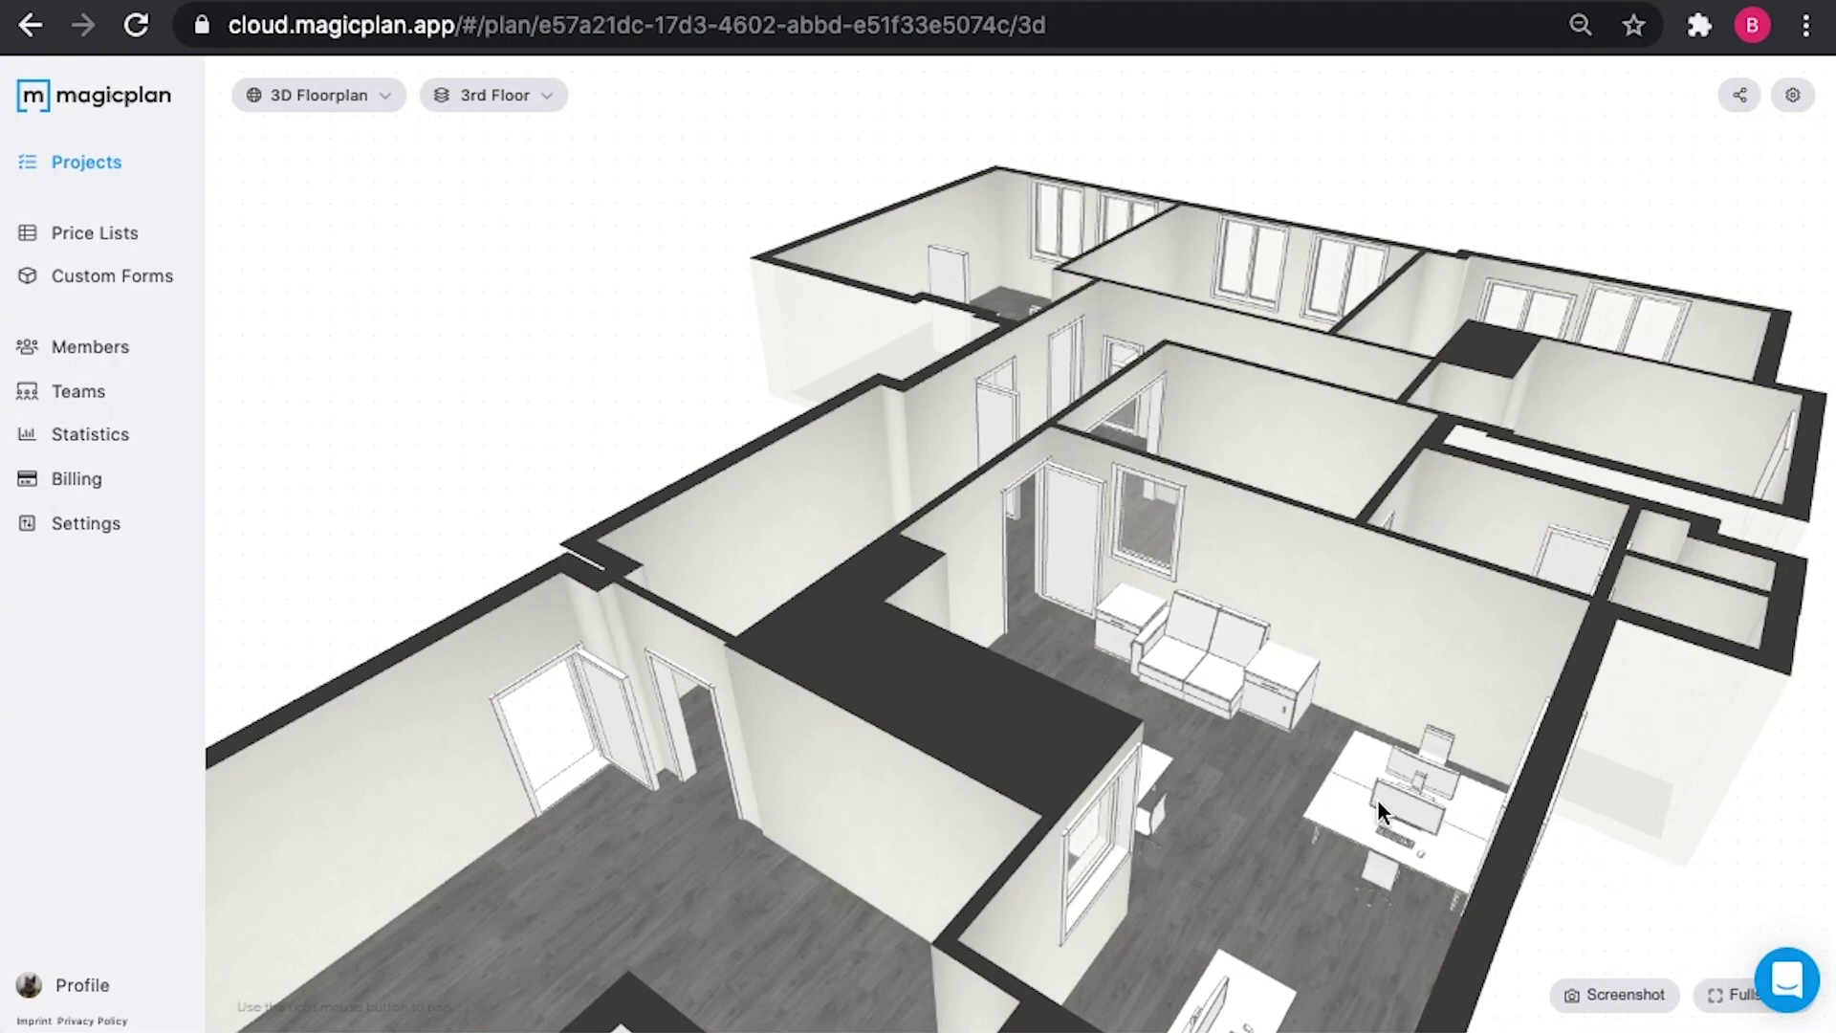
click(1575, 998)
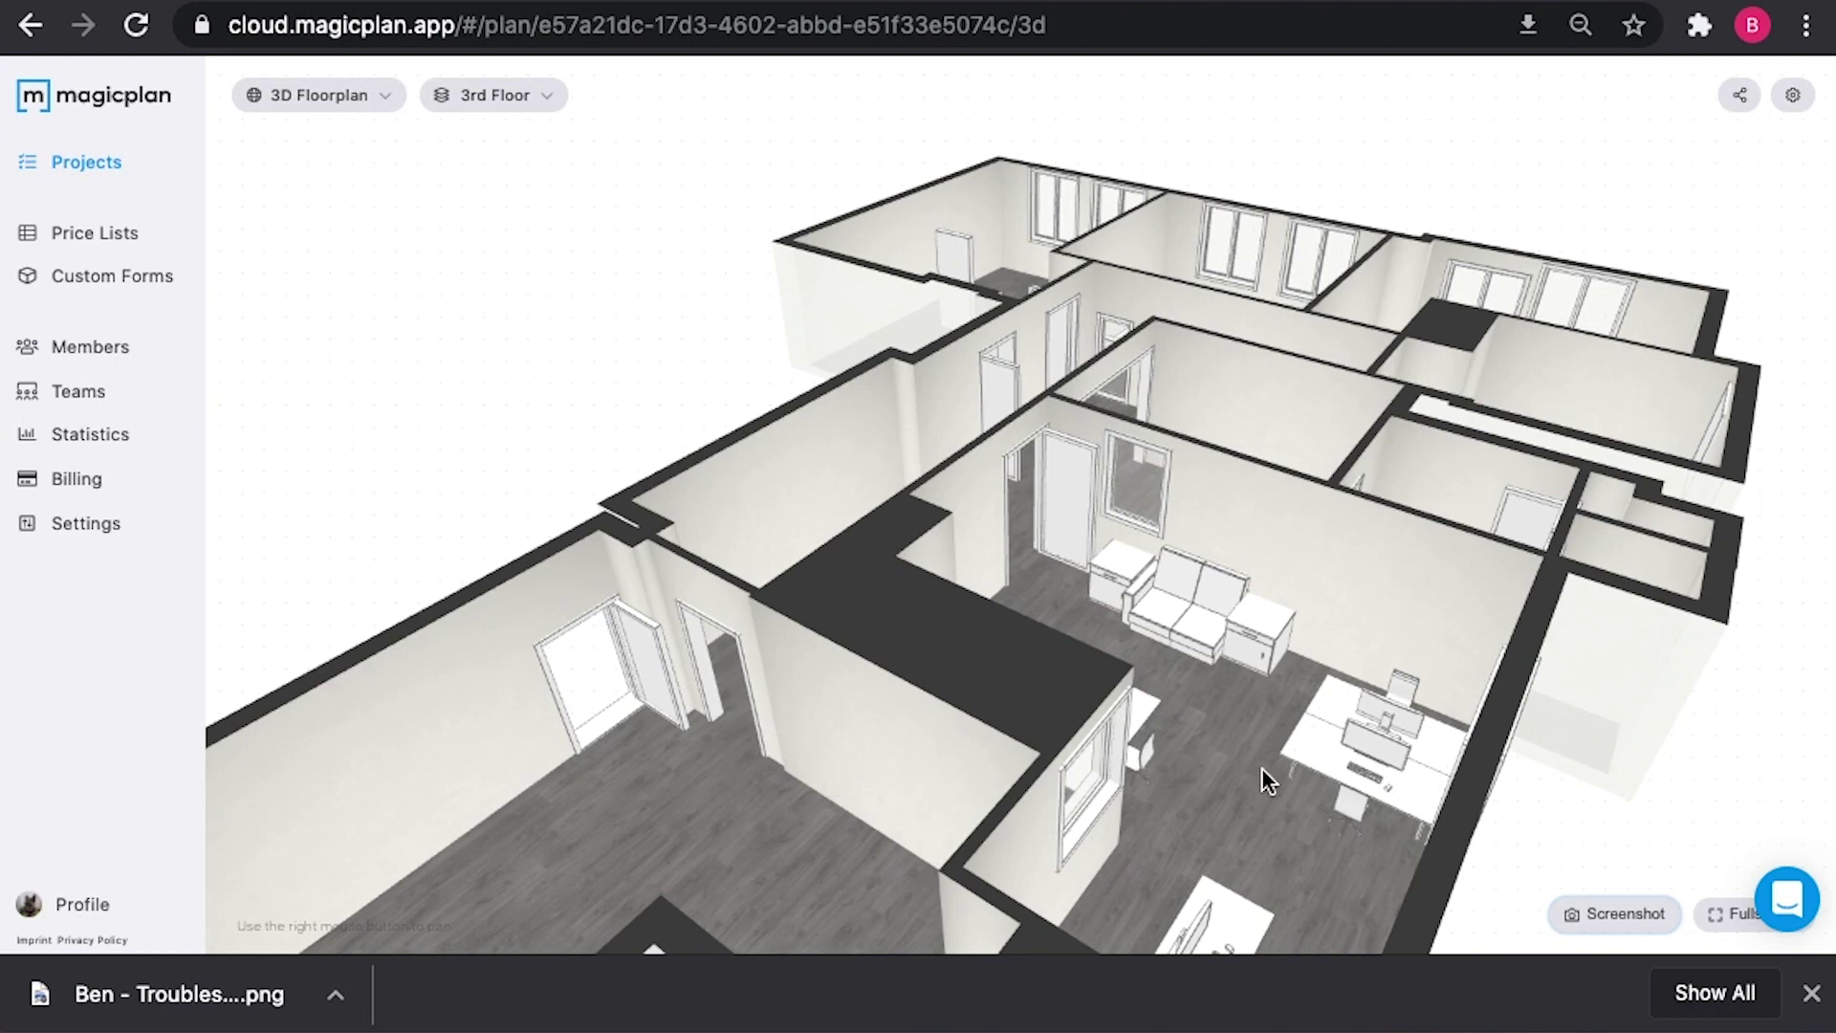
click(1825, 996)
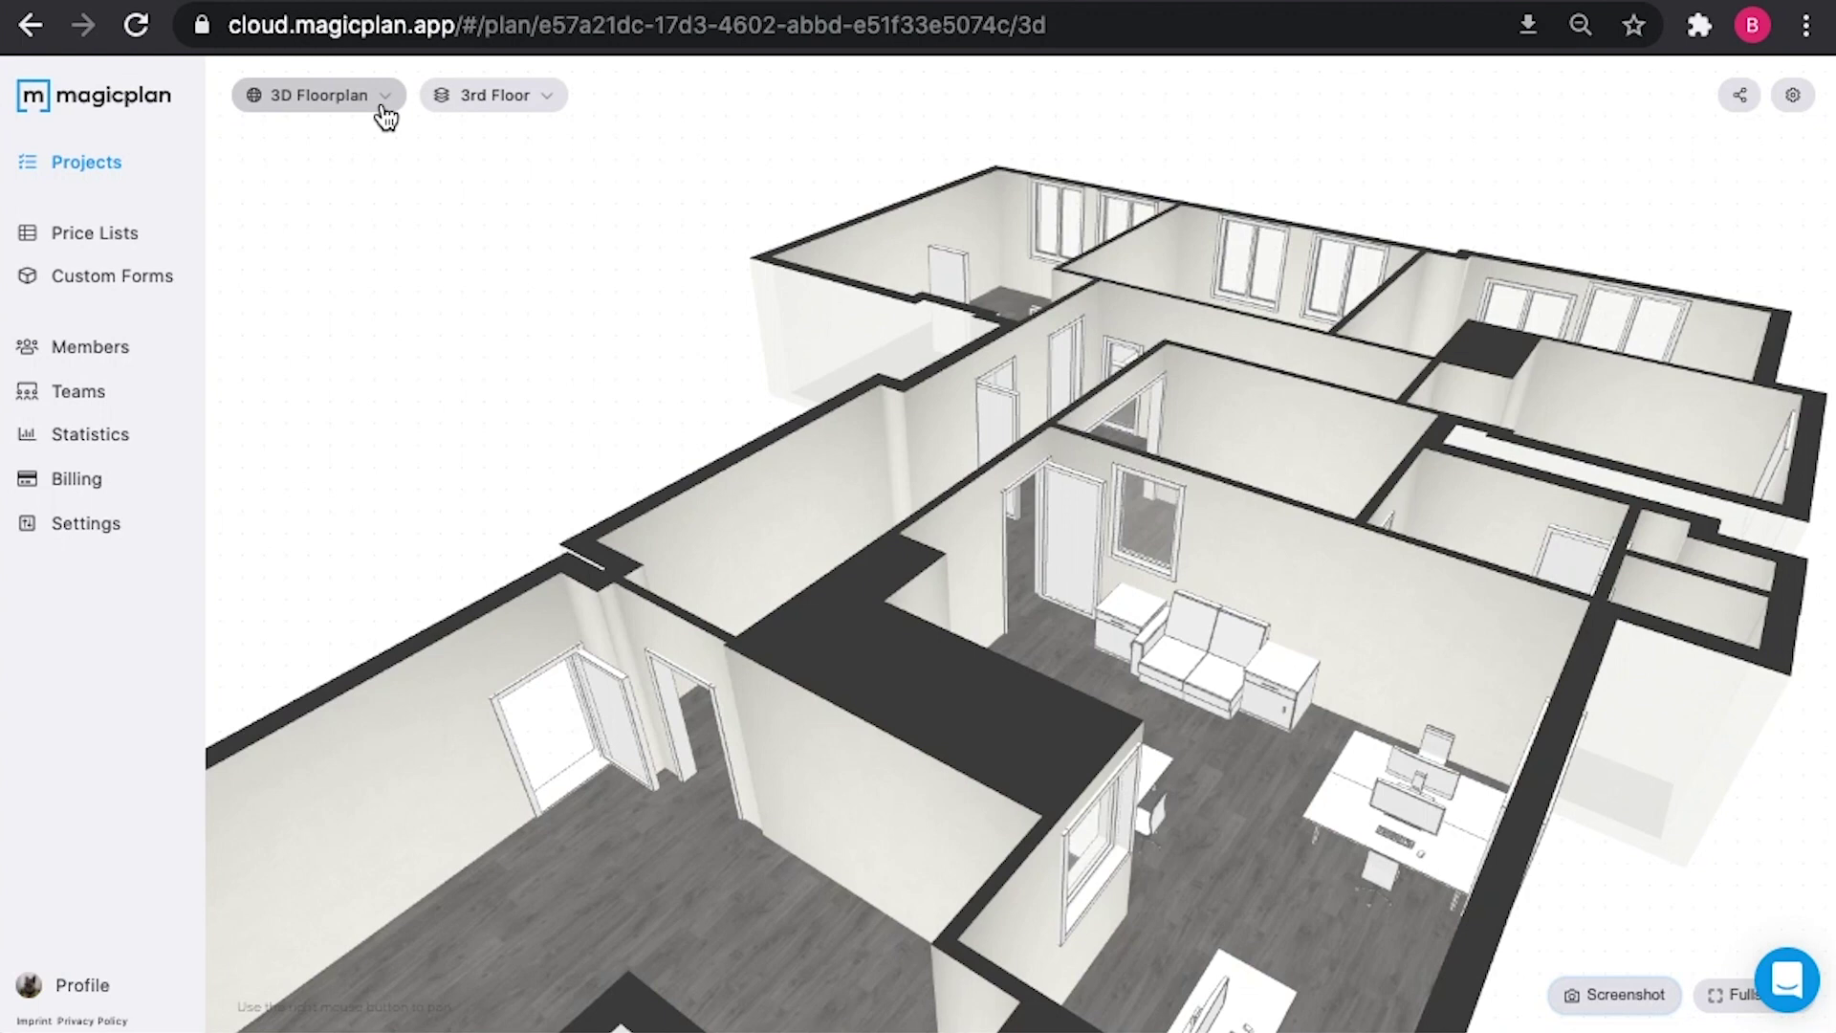
click(387, 112)
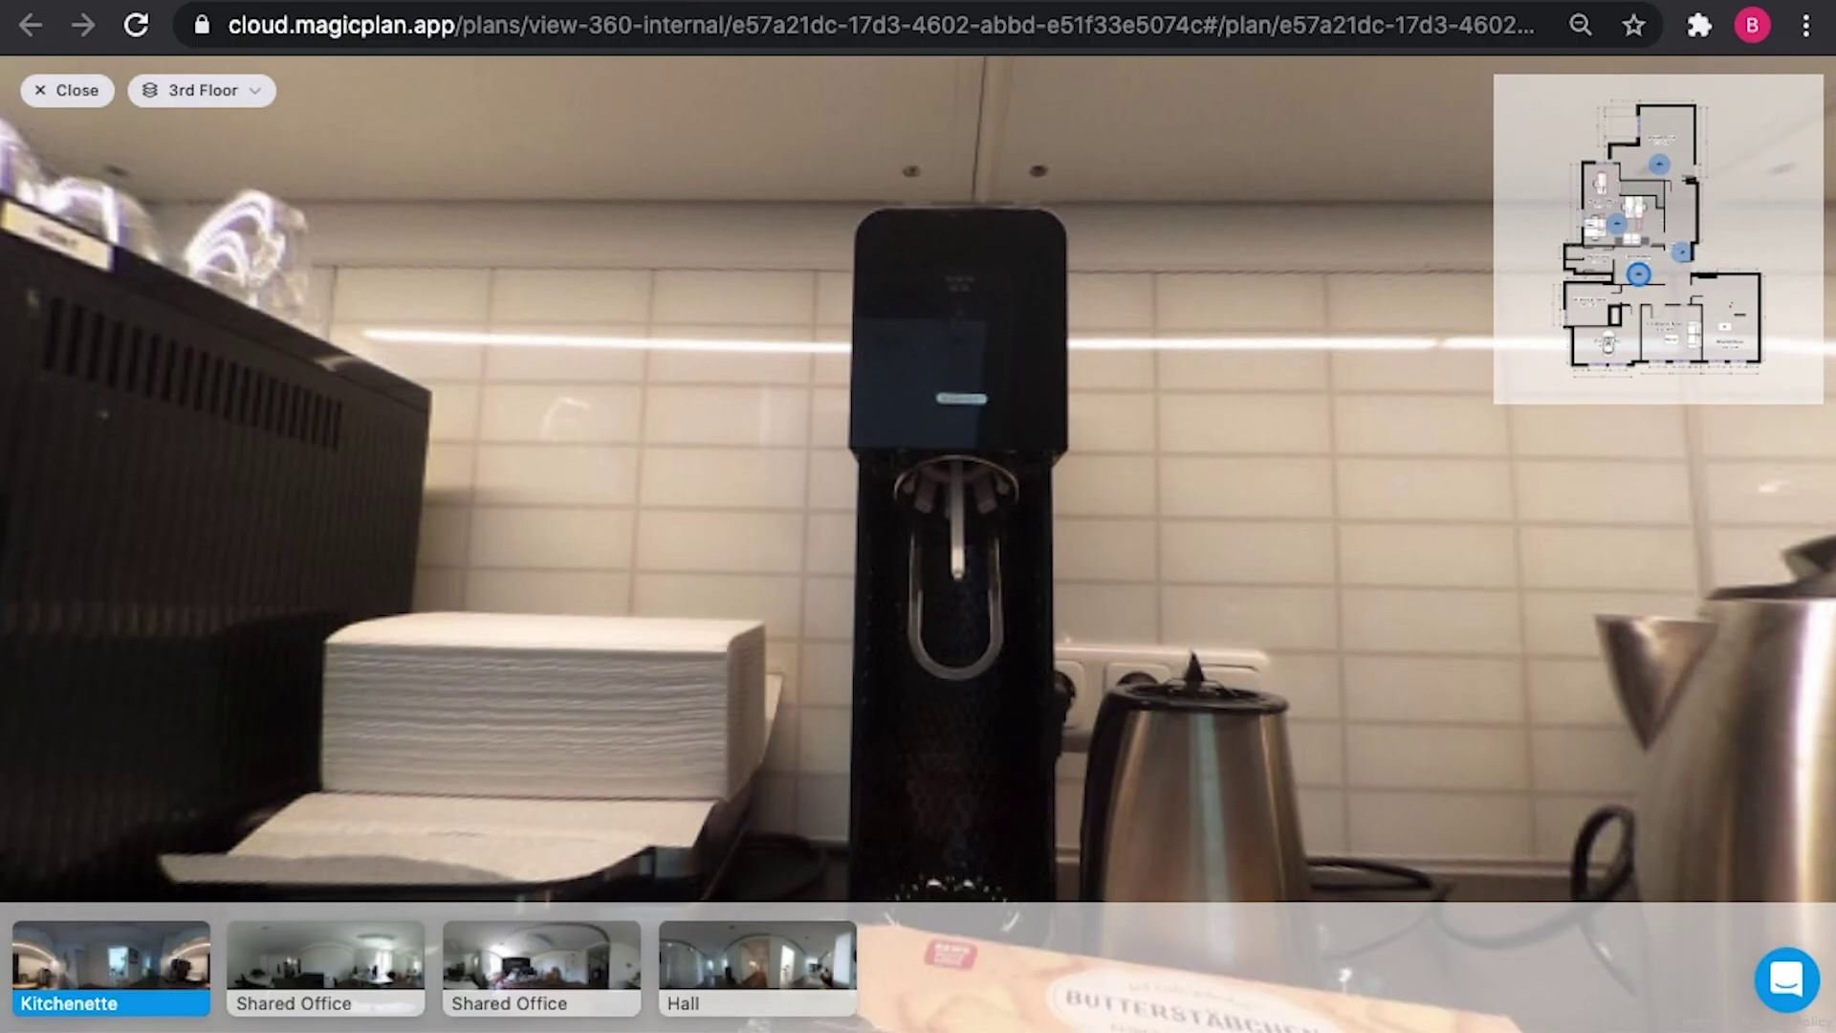
drag(450, 525, 1345, 563)
scroll(1345, 563, down, 3)
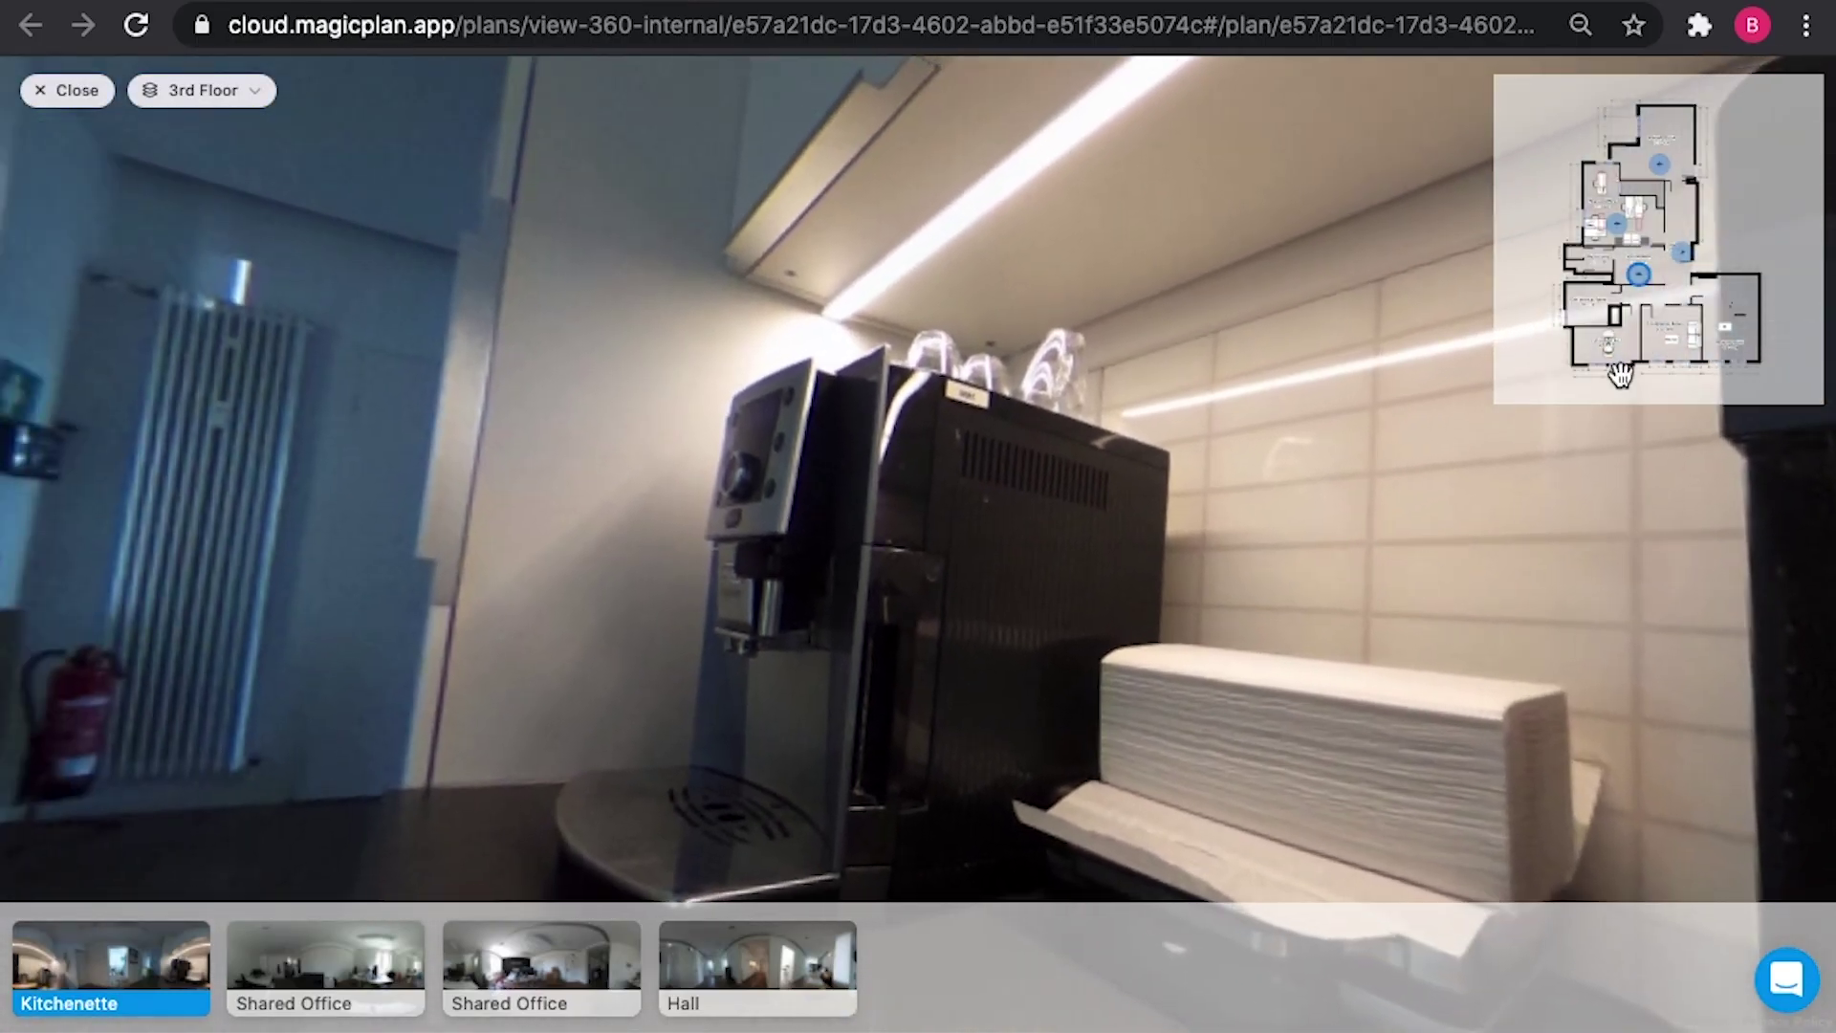
click(1682, 256)
drag(914, 663, 1495, 619)
drag(836, 525, 1052, 489)
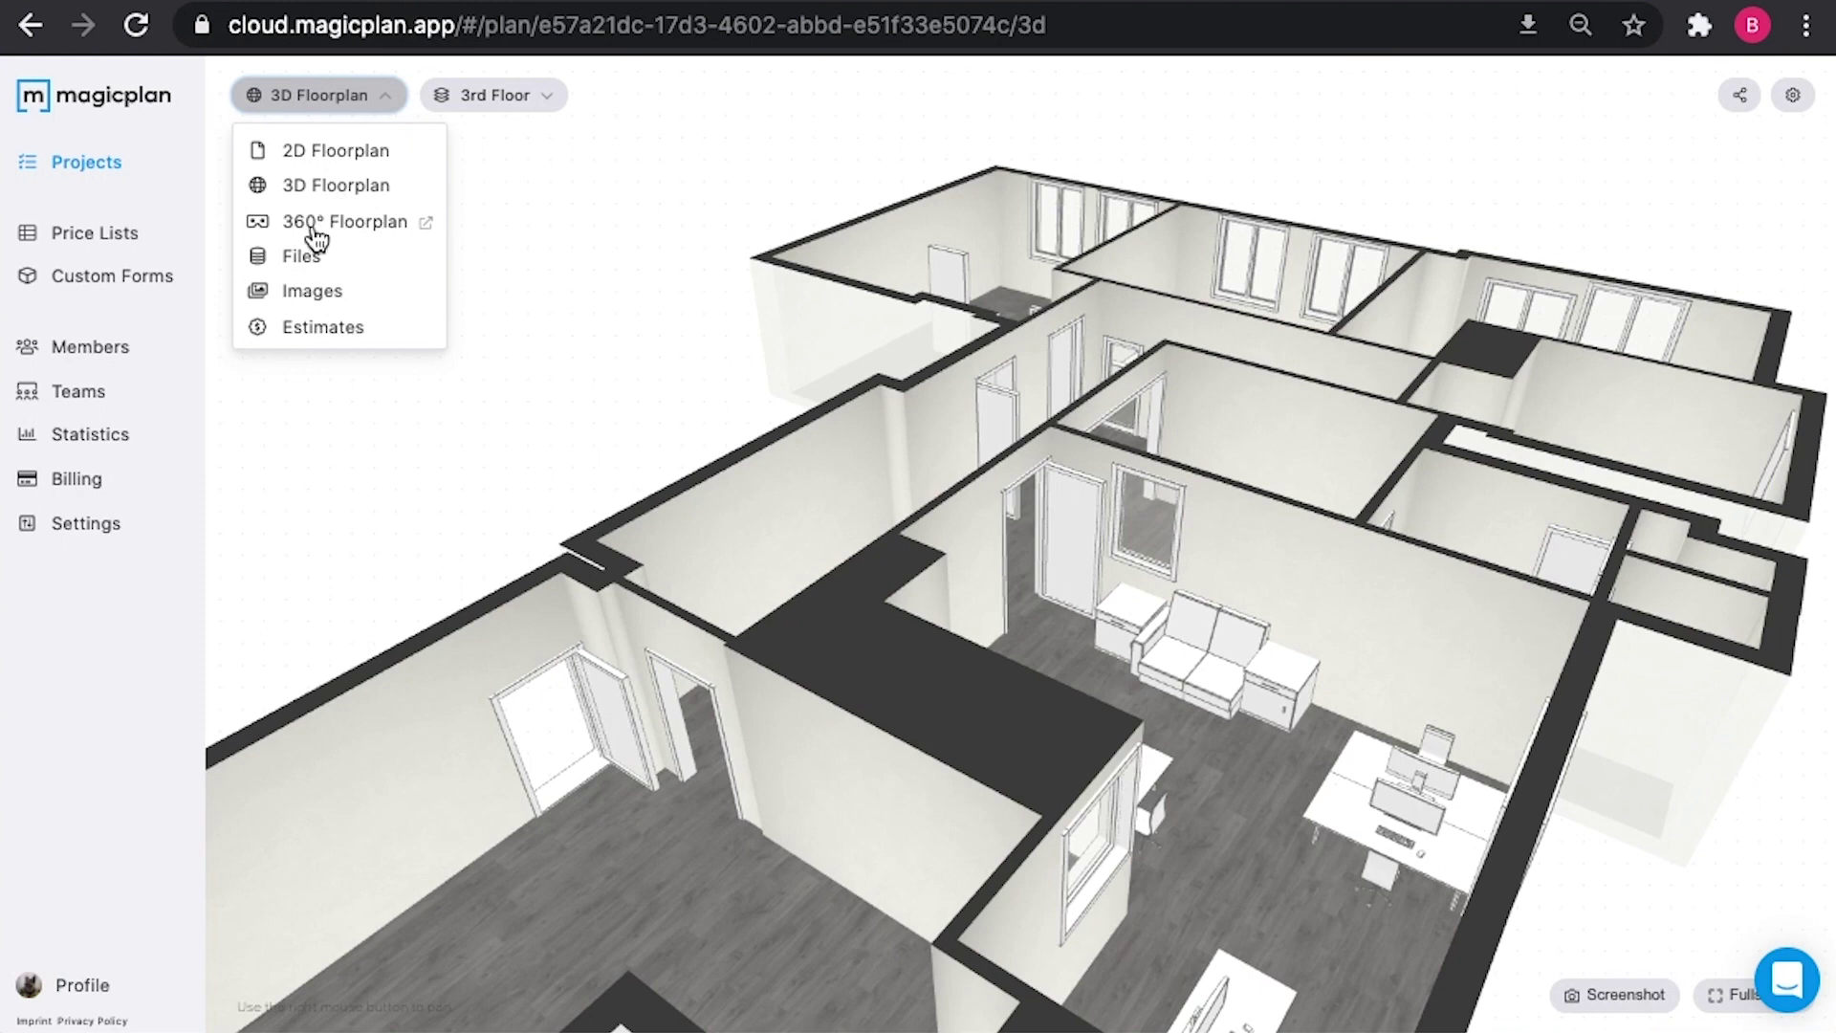
Go to the project's Files, then to Images showing the 3rd Floor ceiling light and sofa photos.
click(302, 256)
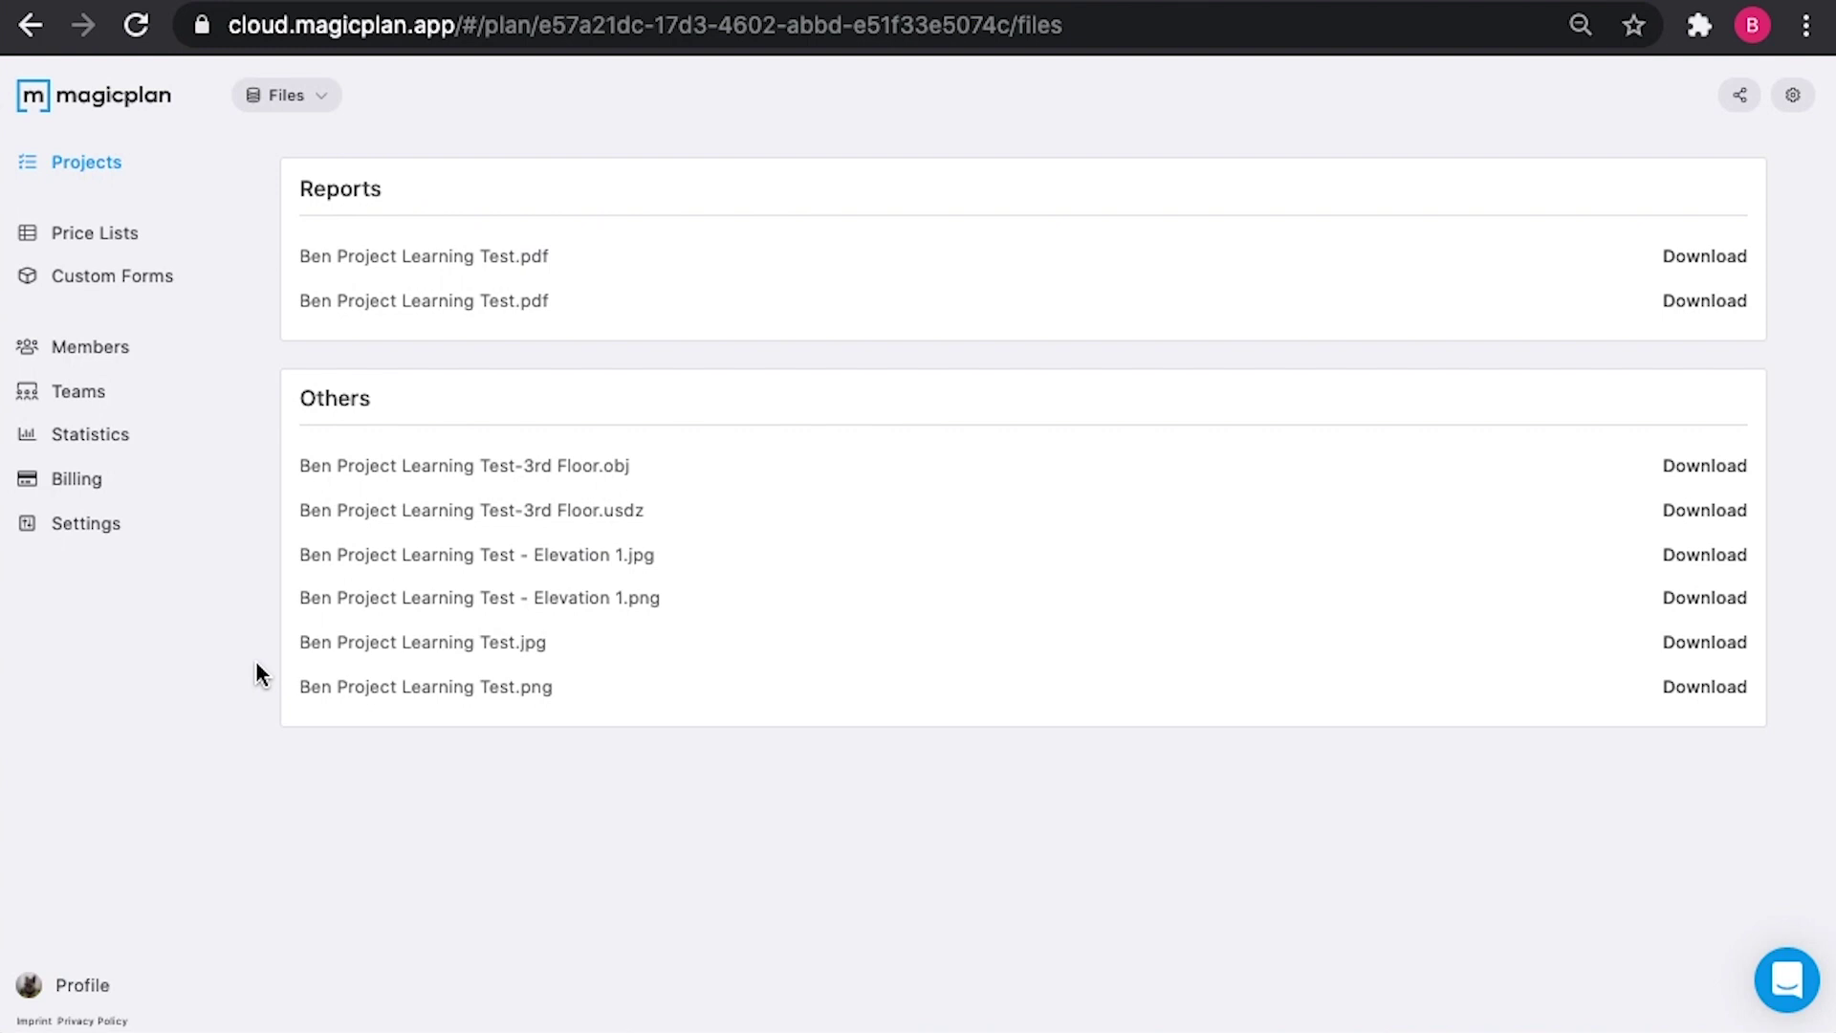
click(319, 101)
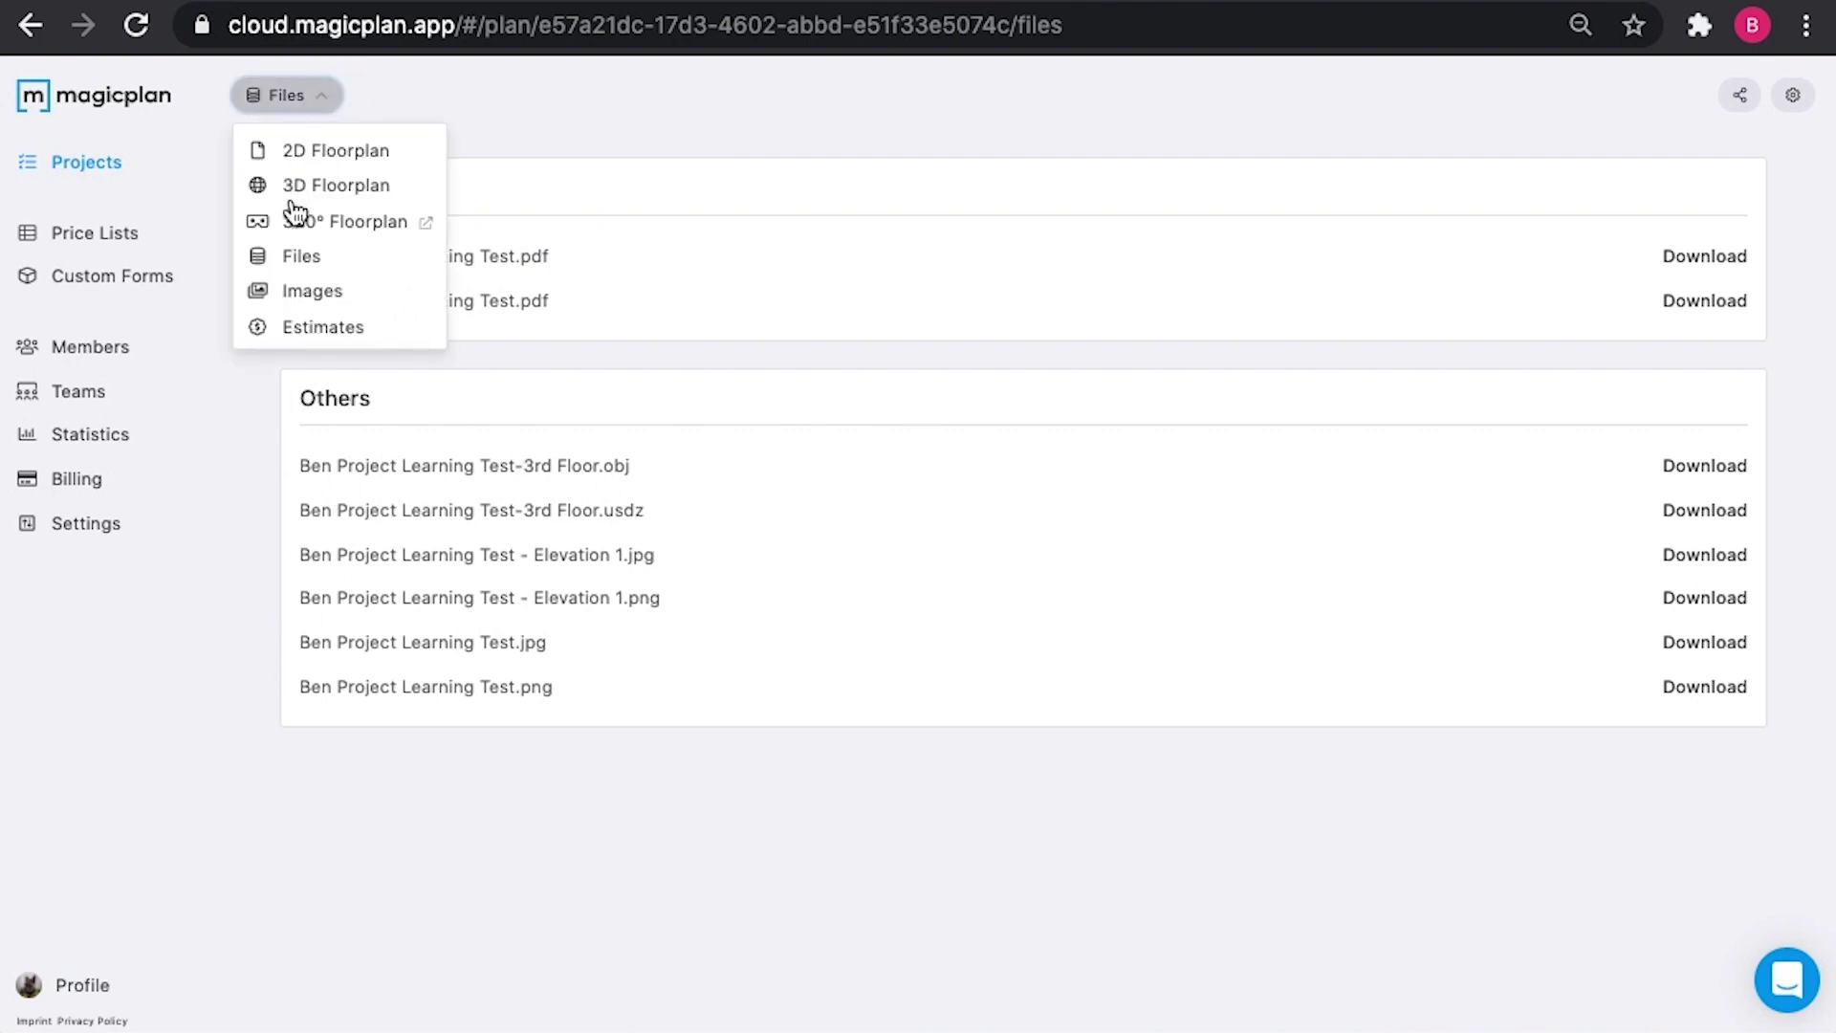
click(296, 294)
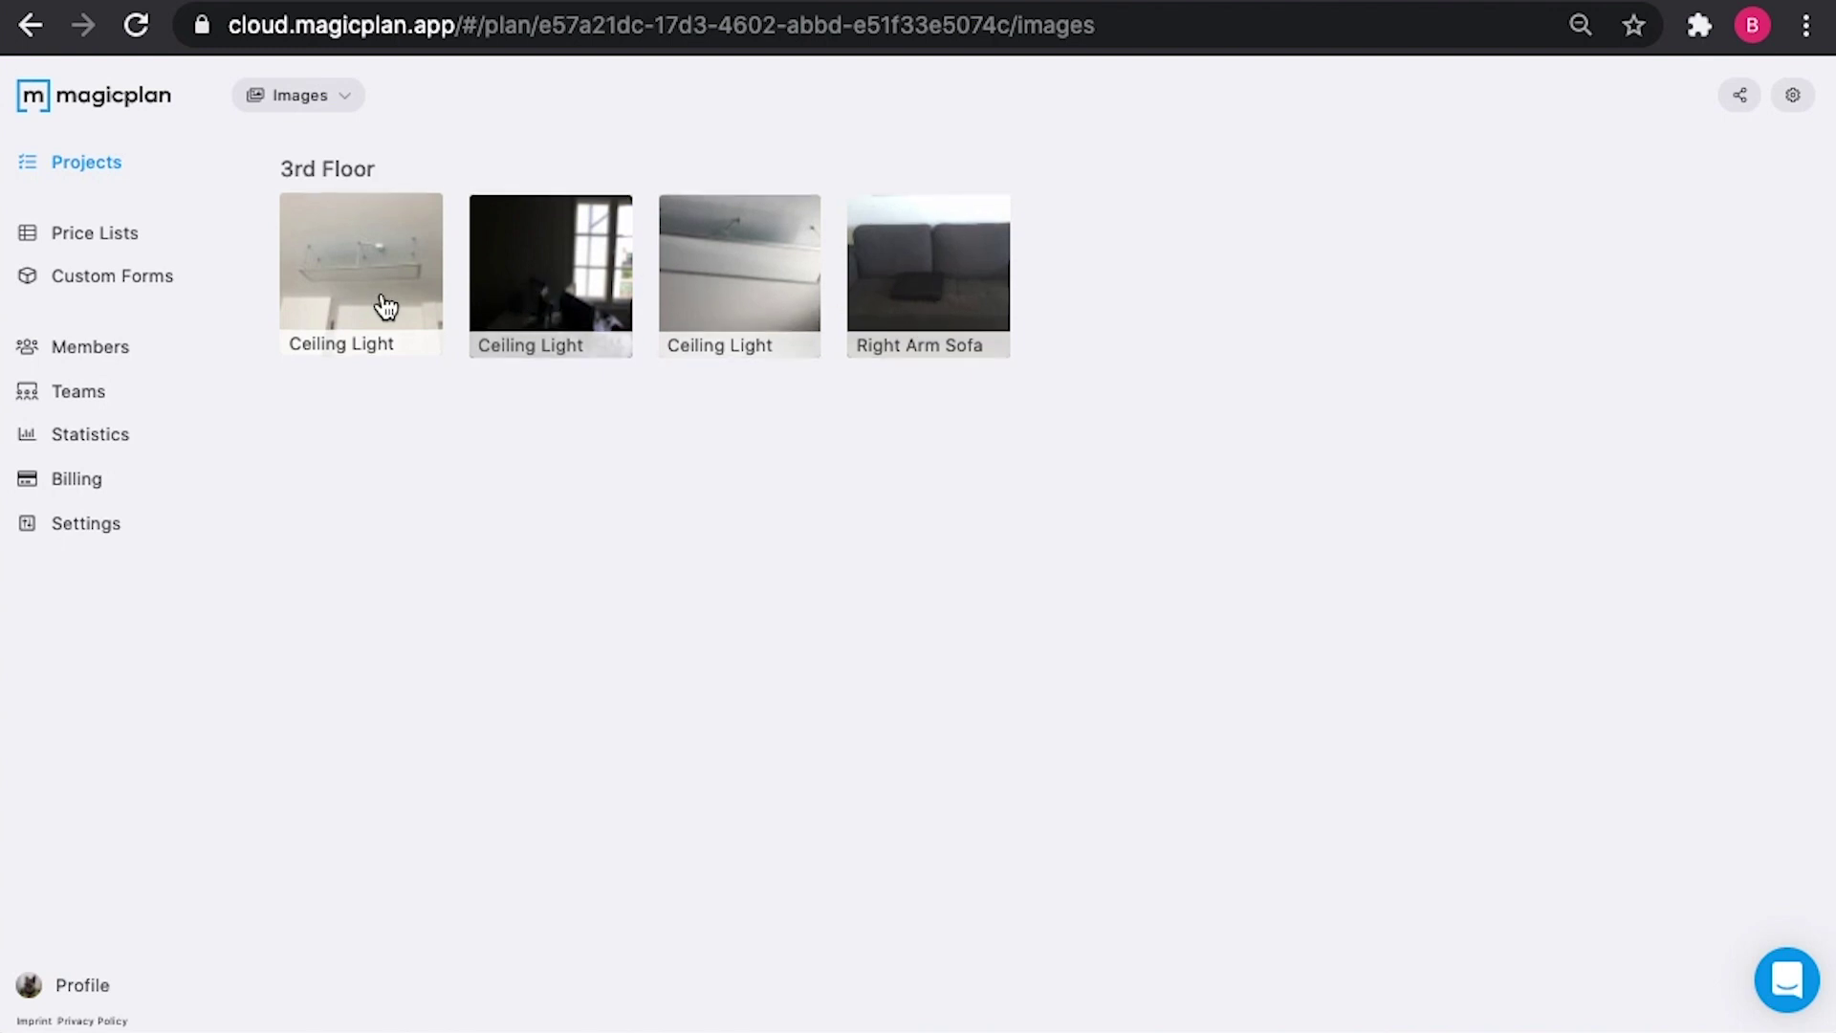
Open the $1,087.02 Estimates page and scroll down to its Amazon Materials list.
click(335, 104)
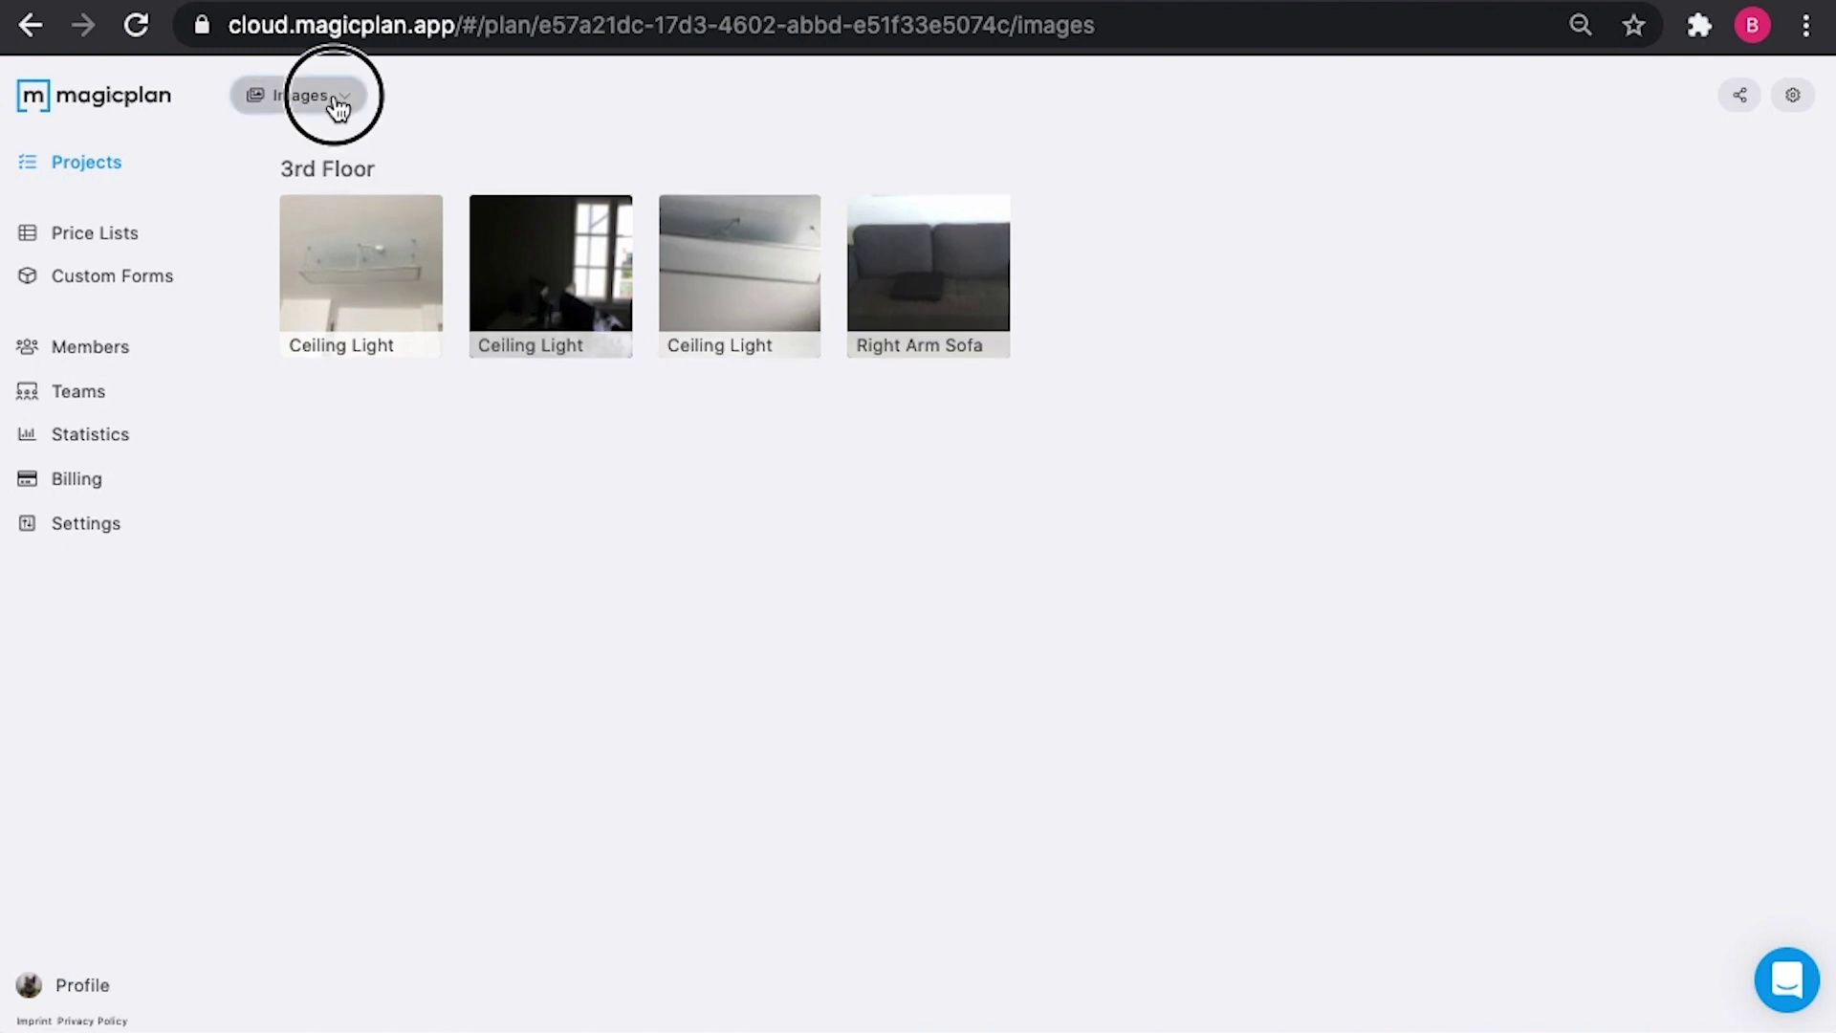
click(308, 330)
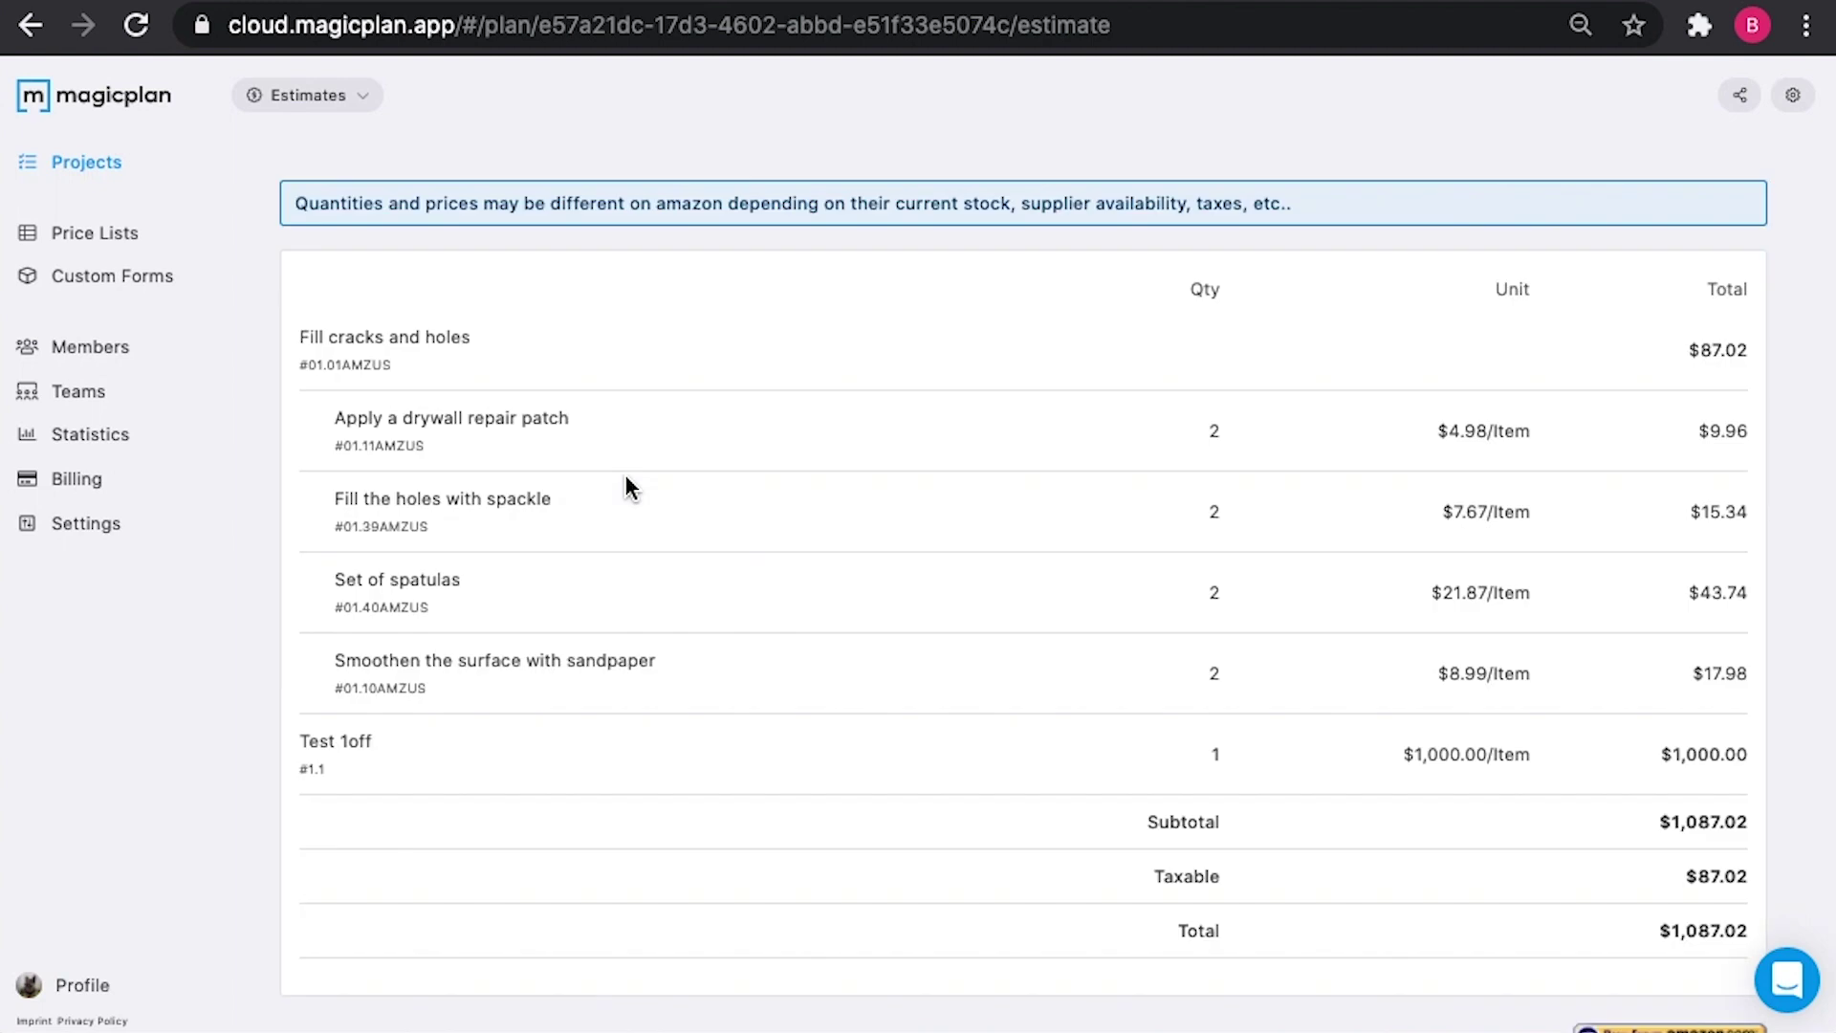
scroll(804, 616, down, 3)
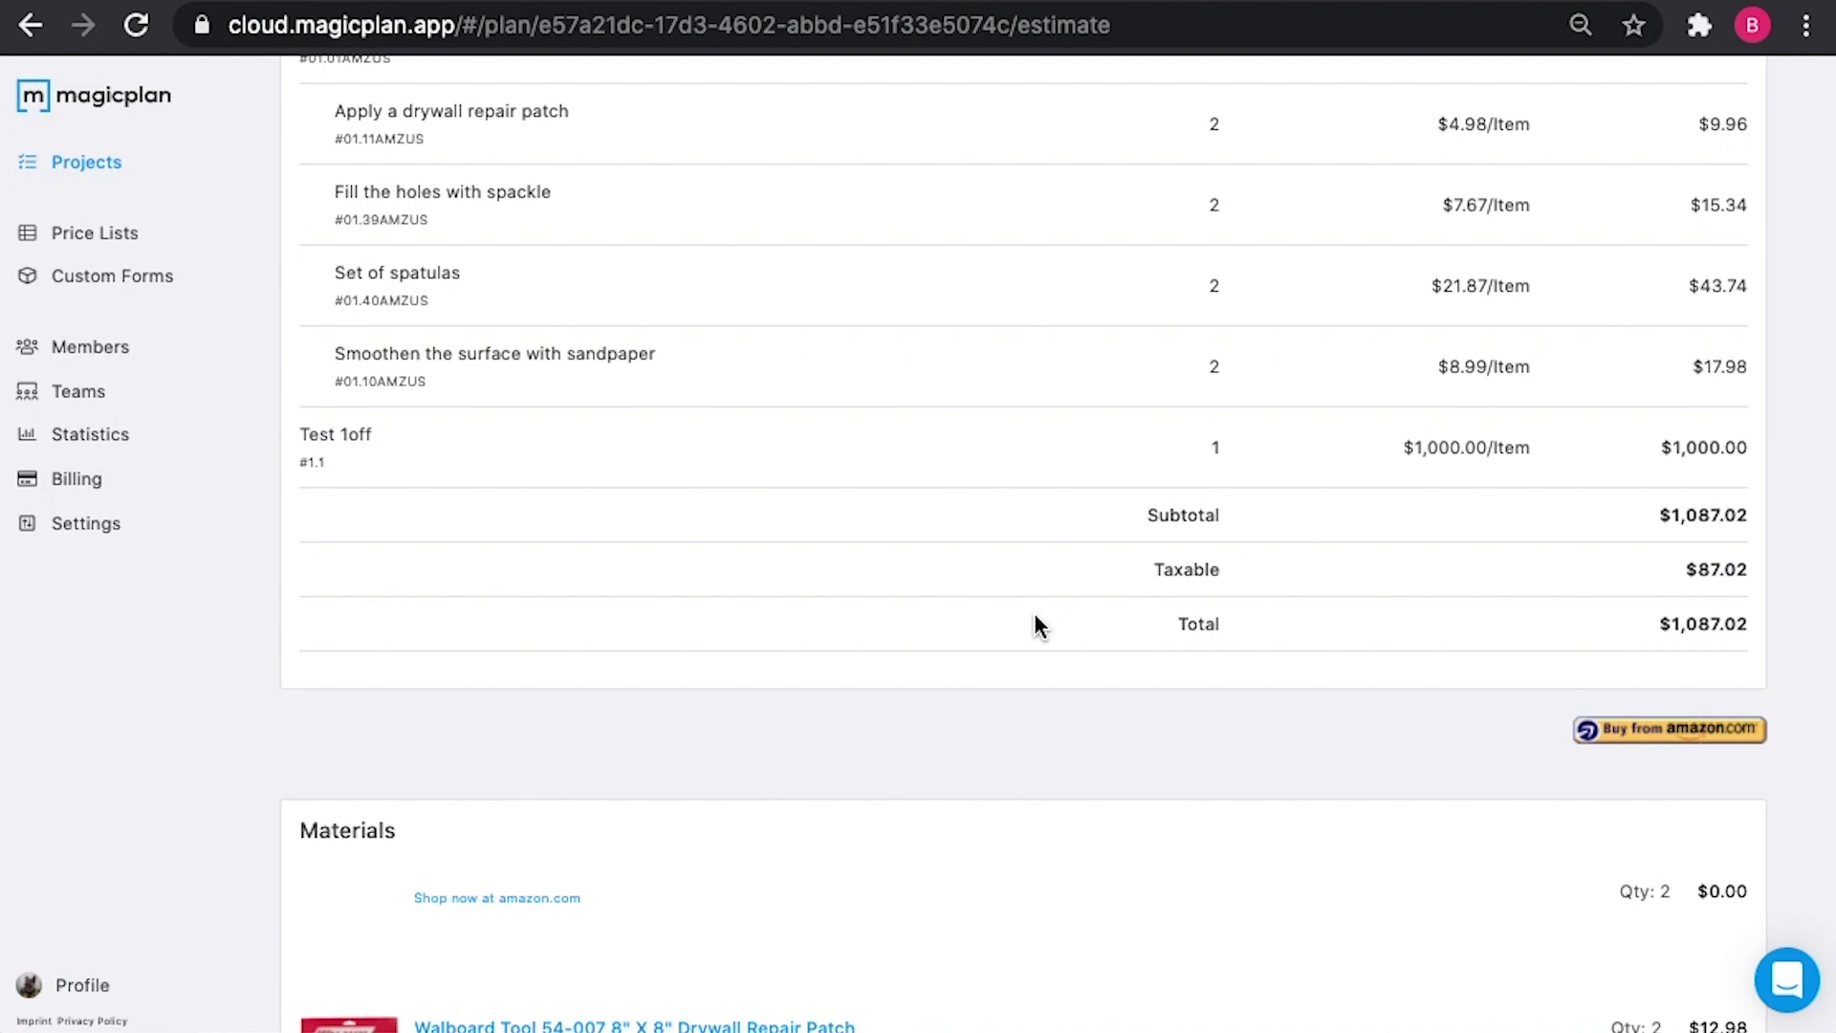
scroll(721, 675, down, 5)
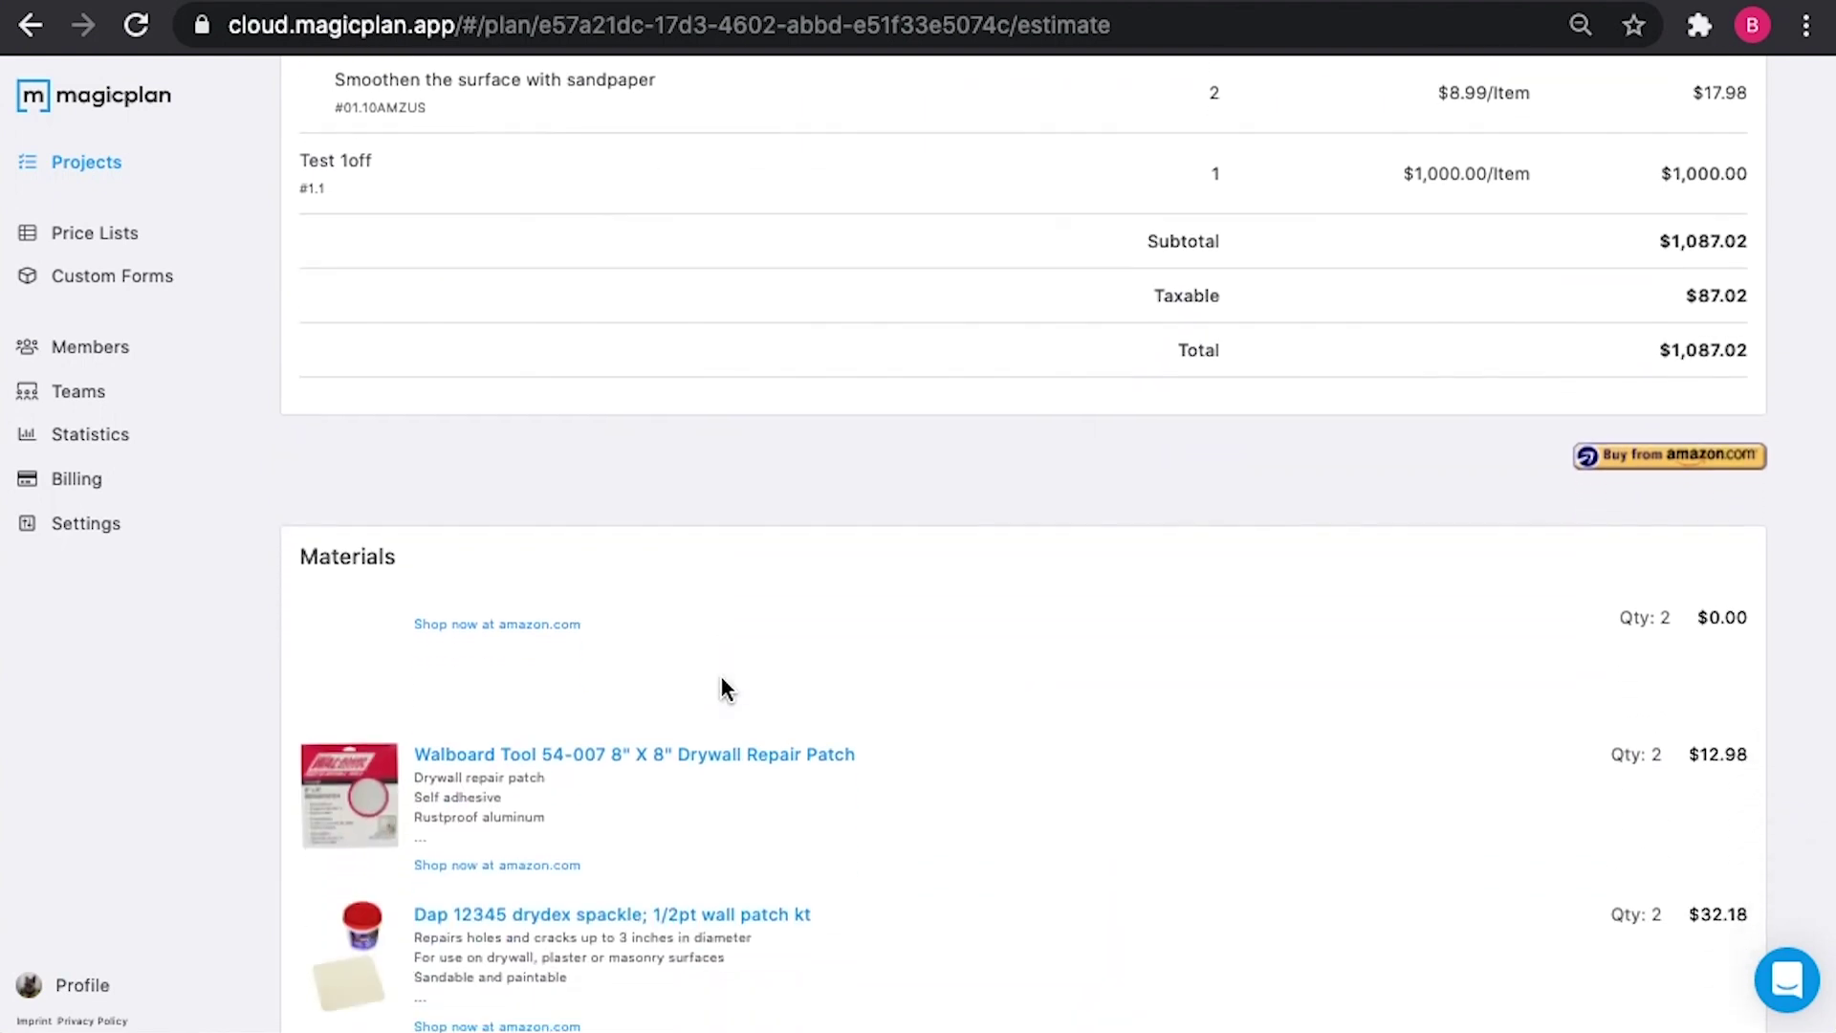